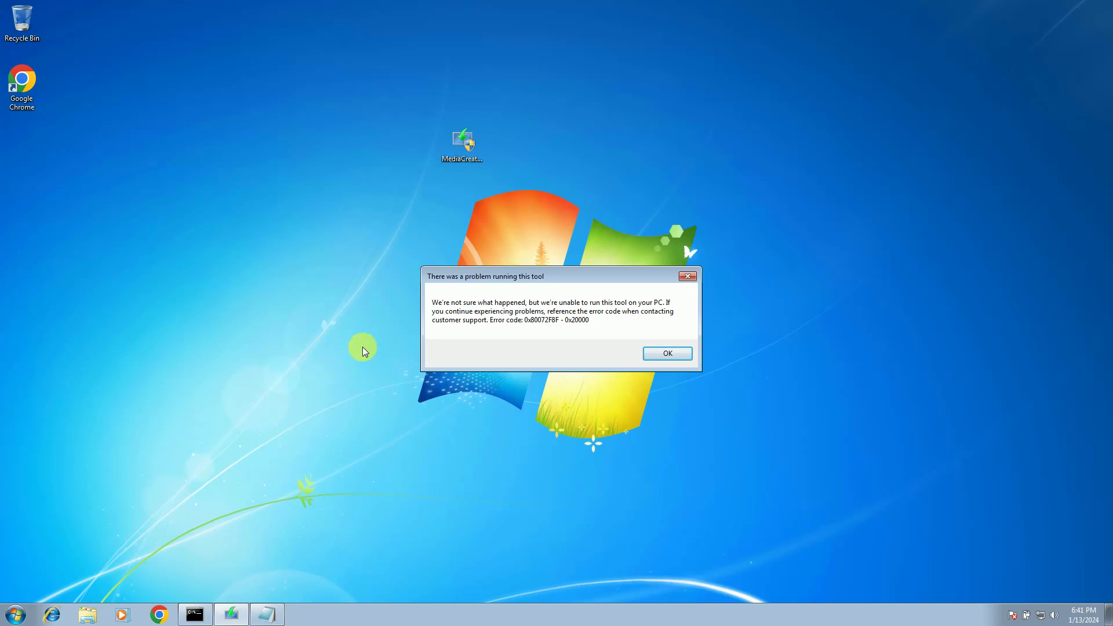
# Step: Close the Media Creation Tool error 0x80072F8F - 0x20000 so the Windows 7 desktop is clear
pyautogui.click(452, 156)
pyautogui.click(481, 200)
pyautogui.click(667, 354)
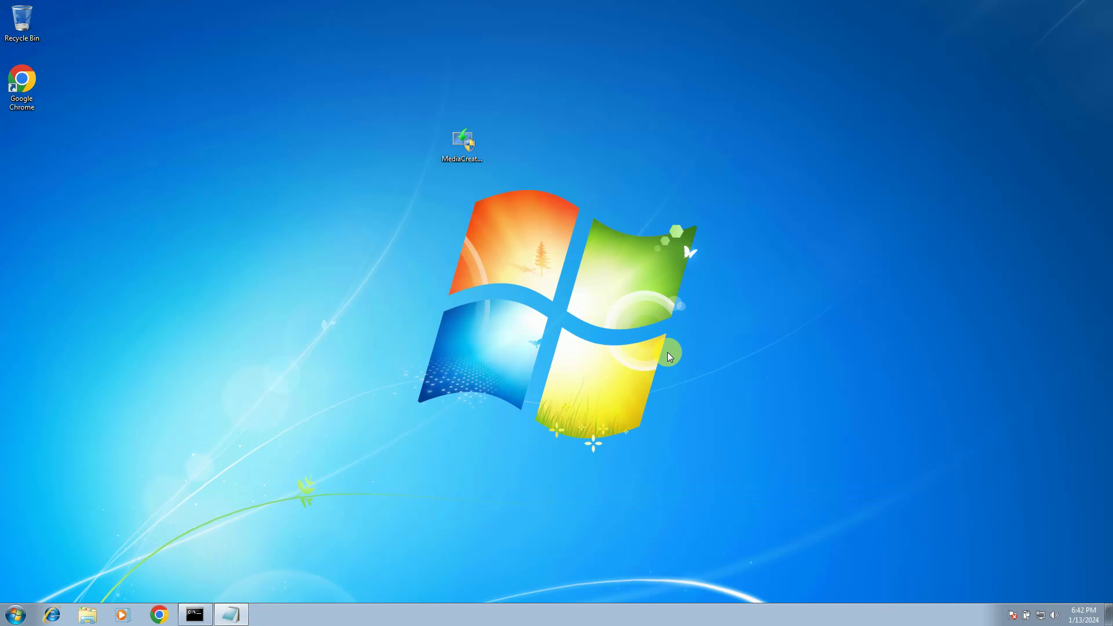
# Step: Launch Chrome and bring up the Notepad notes with the TLS update links
pyautogui.moveTo(479, 152); pyautogui.dragTo(393, 151)
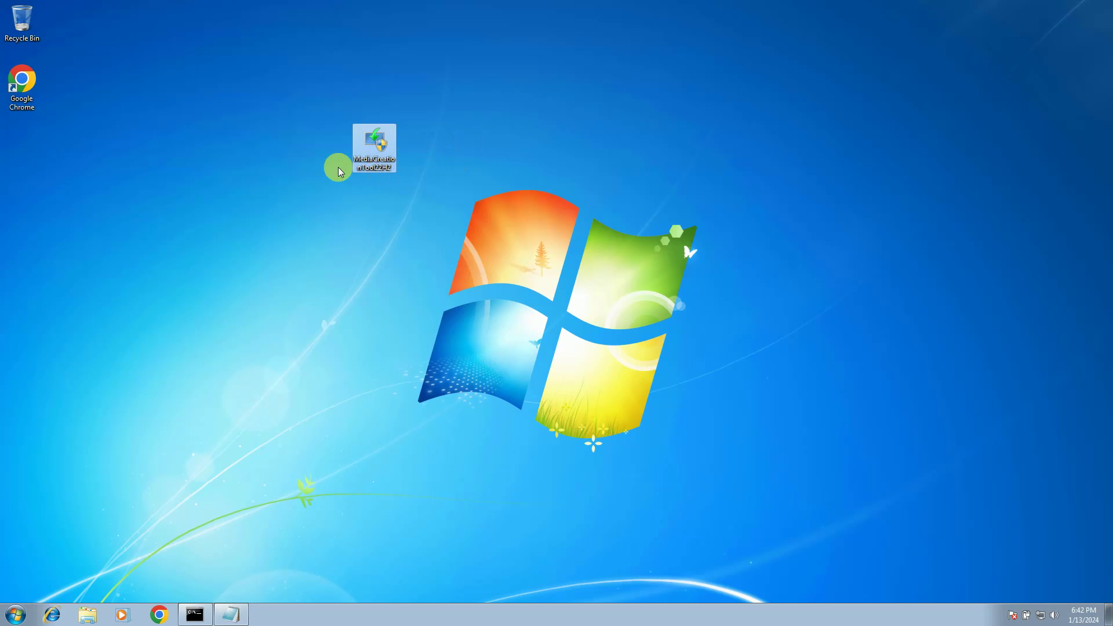
pyautogui.click(159, 614)
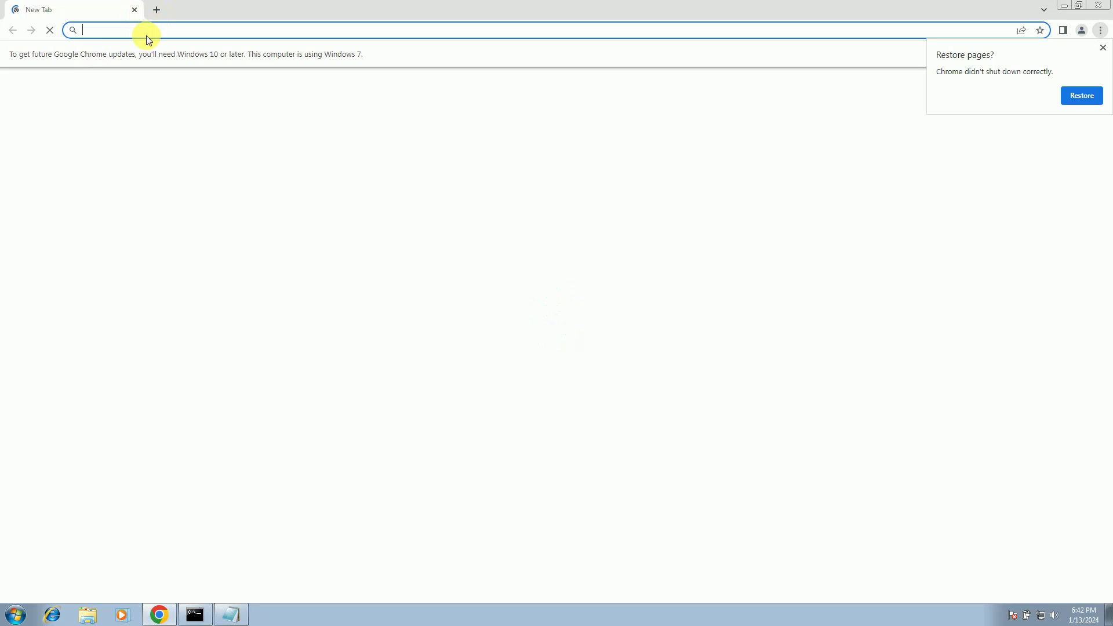
pyautogui.click(230, 616)
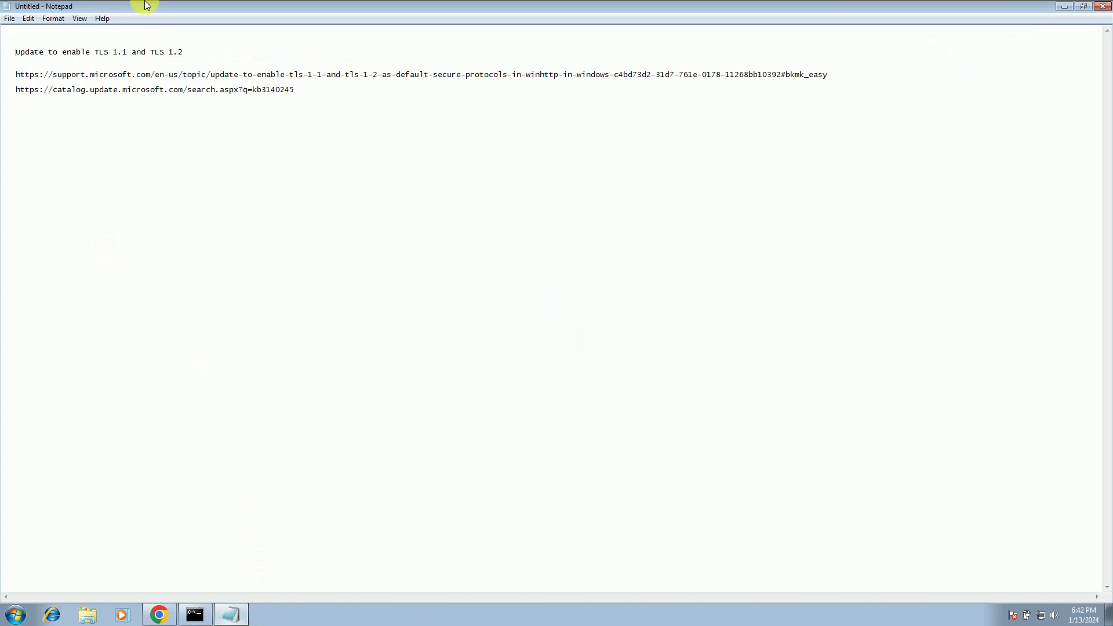
# Step: Copy the heading 'Update to enable TLS 1.1 and TLS 1.2' and minimize Notepad
pyautogui.moveTo(183, 52); pyautogui.dragTo(21, 52)
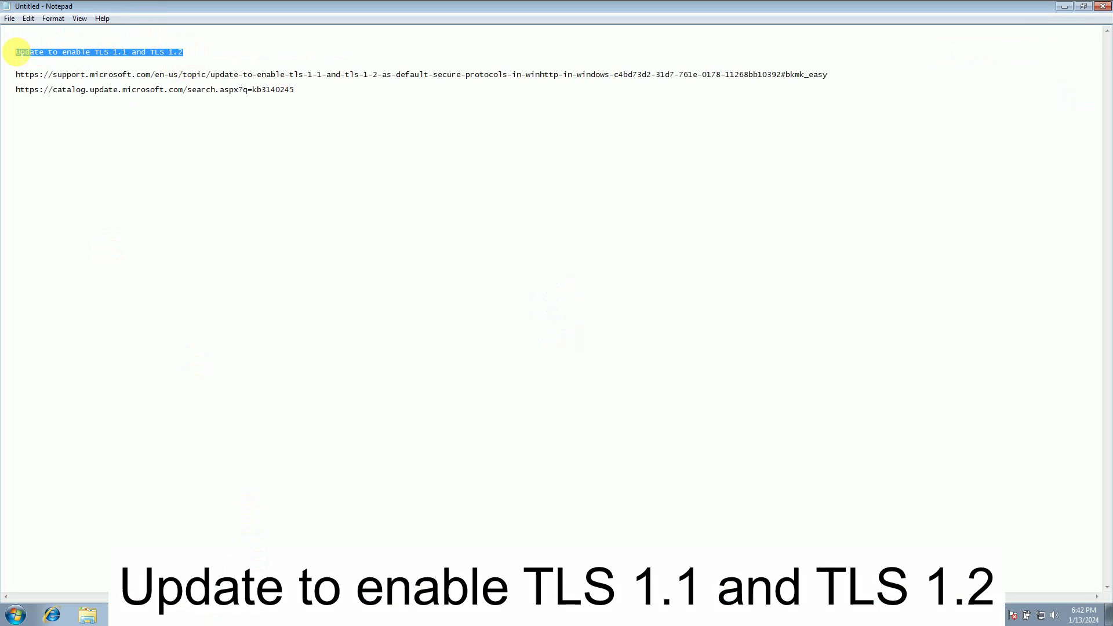
pyautogui.click(1065, 7)
pyautogui.click(168, 31)
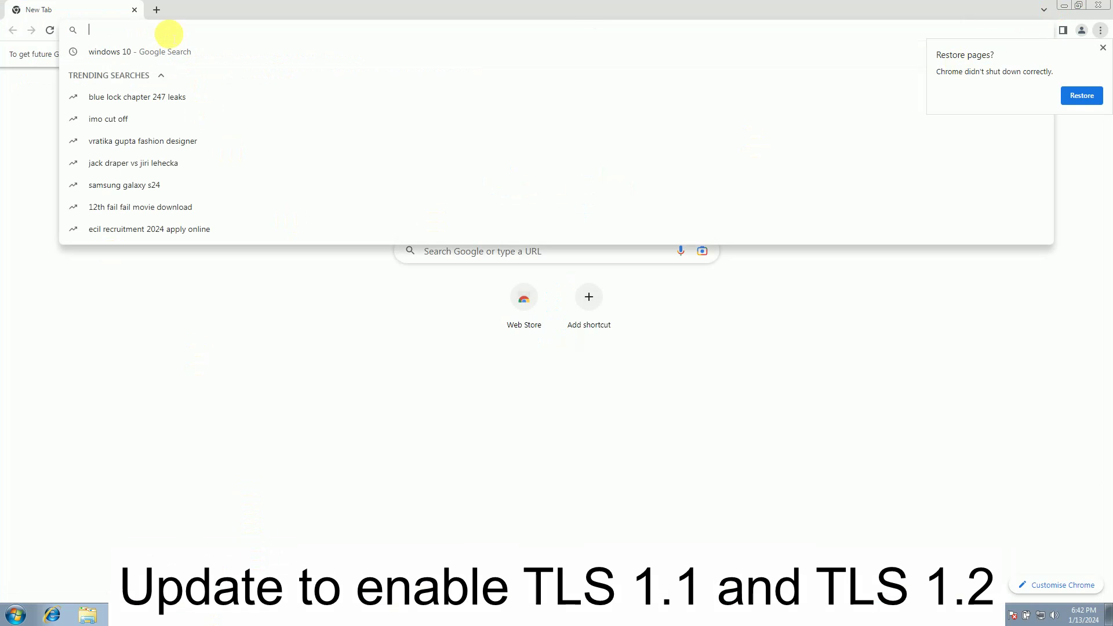
# Step: Search Google for 'update to enable tls 1.1 and tls 1.2' and open the first Microsoft Support result
pyautogui.write('Update to enable TLS 1.1 and TLS 1.2')
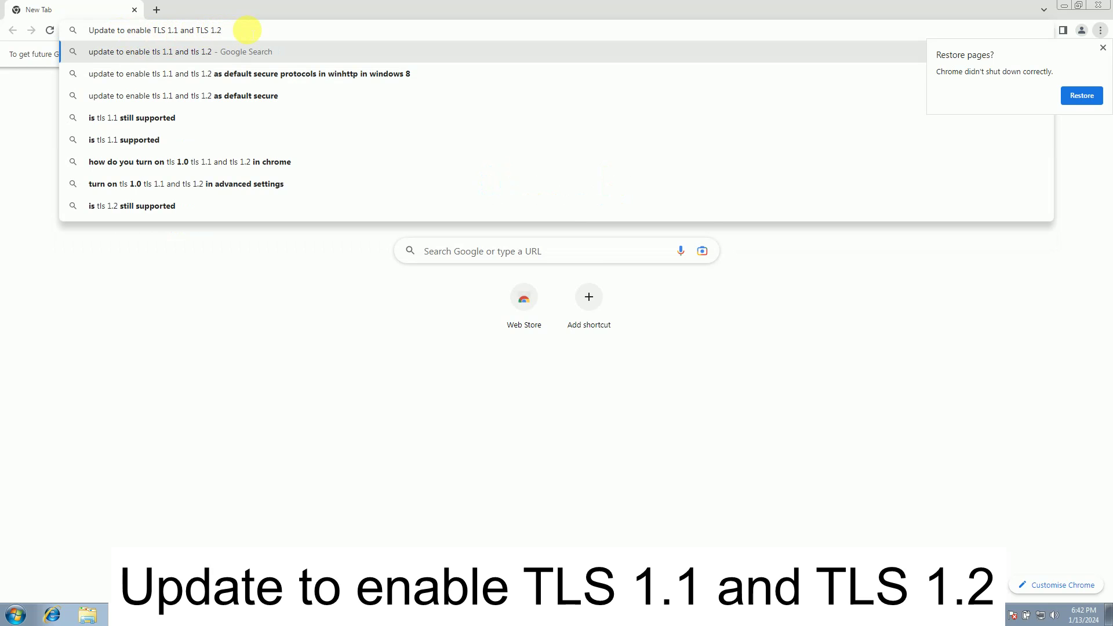
pyautogui.press('Return')
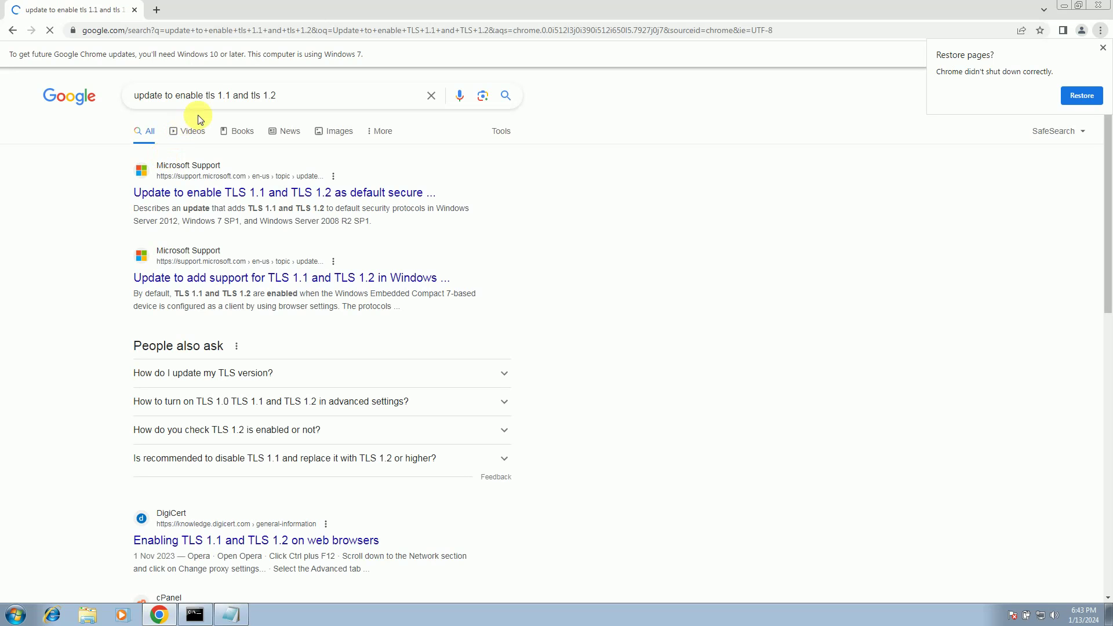
pyautogui.click(294, 95)
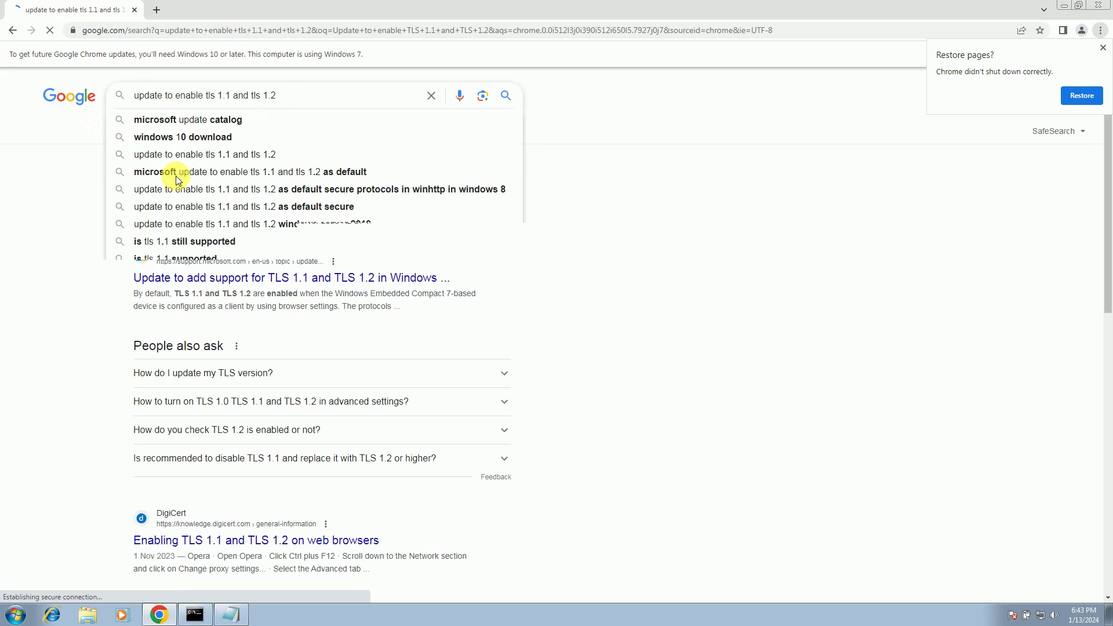
pyautogui.click(77, 188)
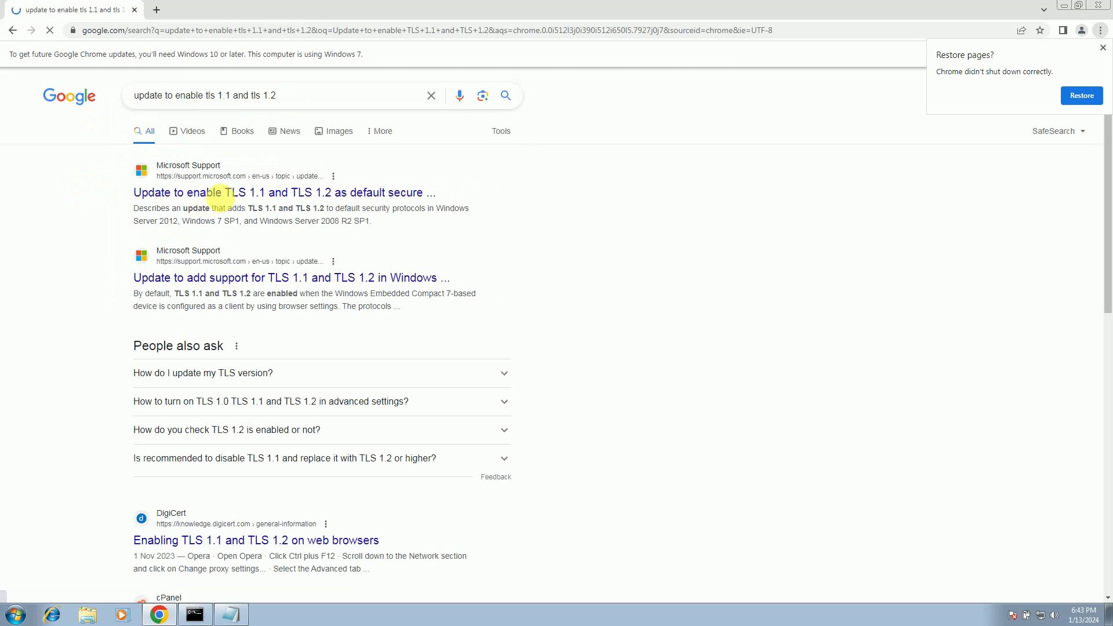
pyautogui.click(219, 193)
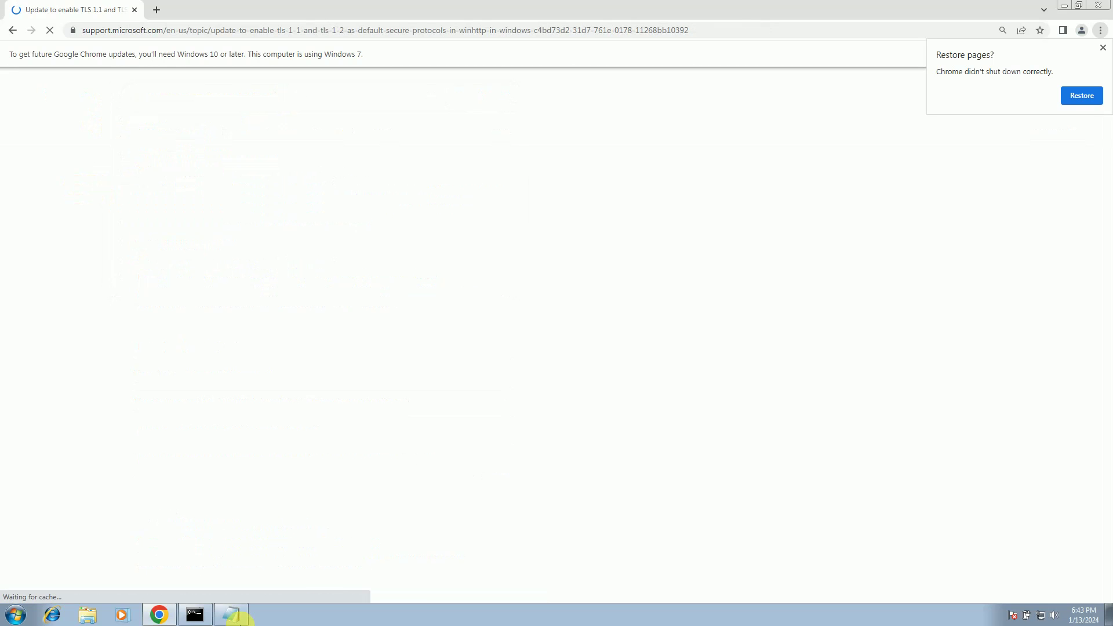
# Step: Look over the update catalog URL in the Notepad notes, then minimize Notepad
pyautogui.click(232, 616)
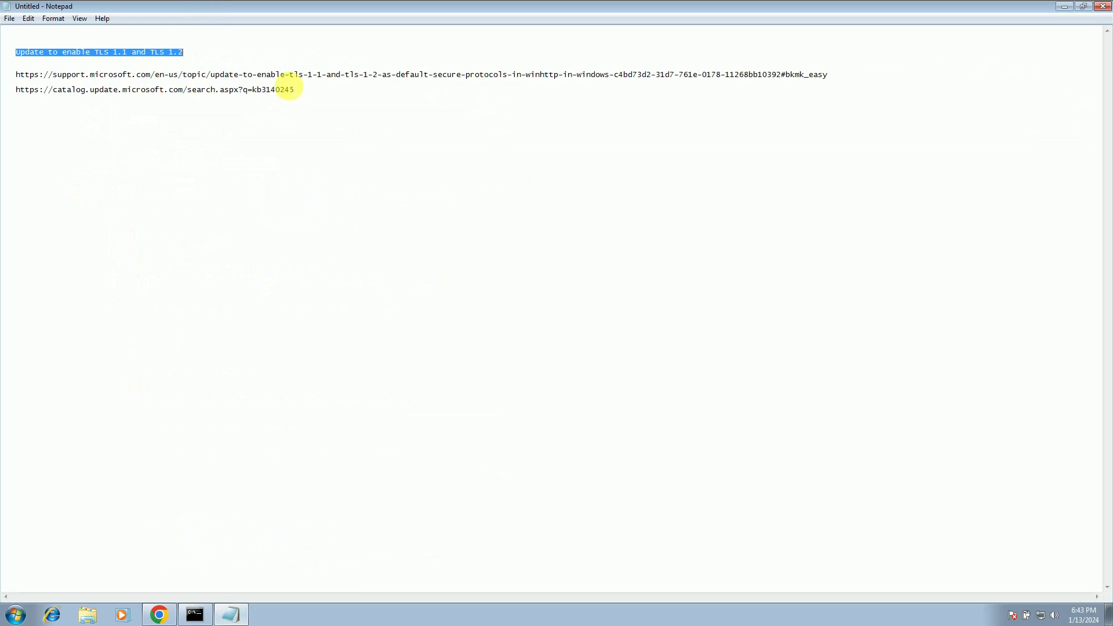
pyautogui.moveTo(297, 91); pyautogui.dragTo(5, 90)
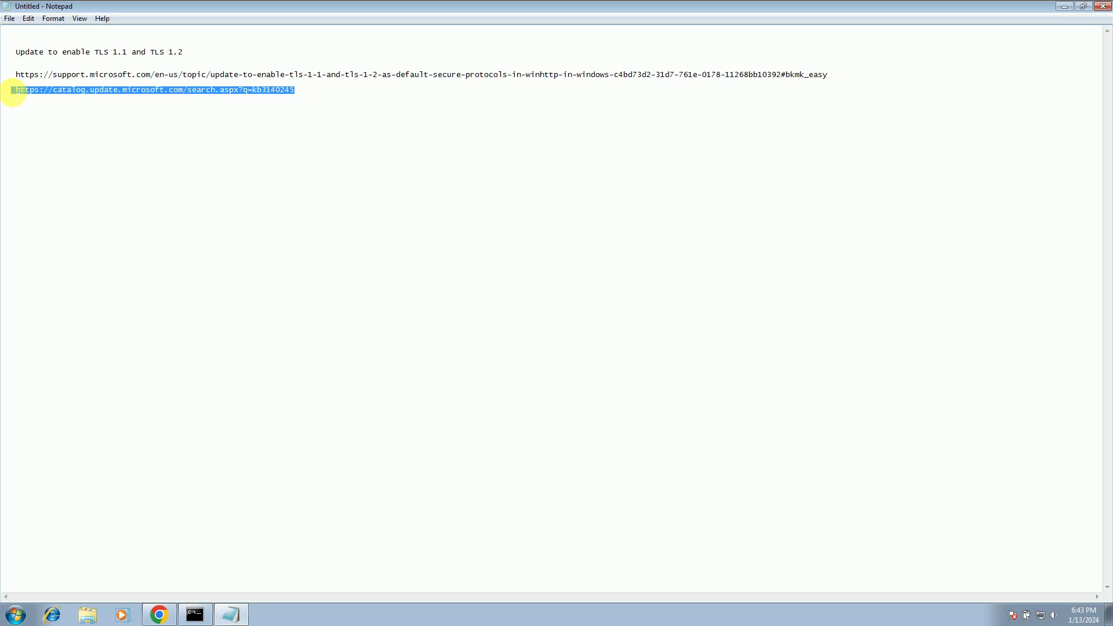
pyautogui.moveTo(309, 93); pyautogui.dragTo(36, 89)
pyautogui.click(36, 90)
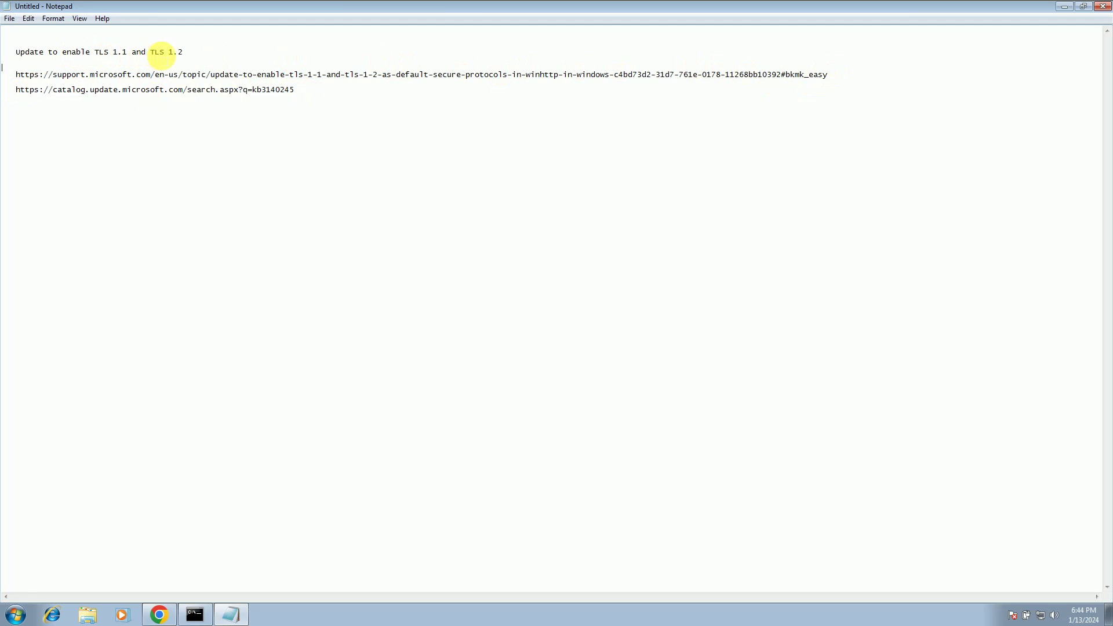
pyautogui.click(1065, 7)
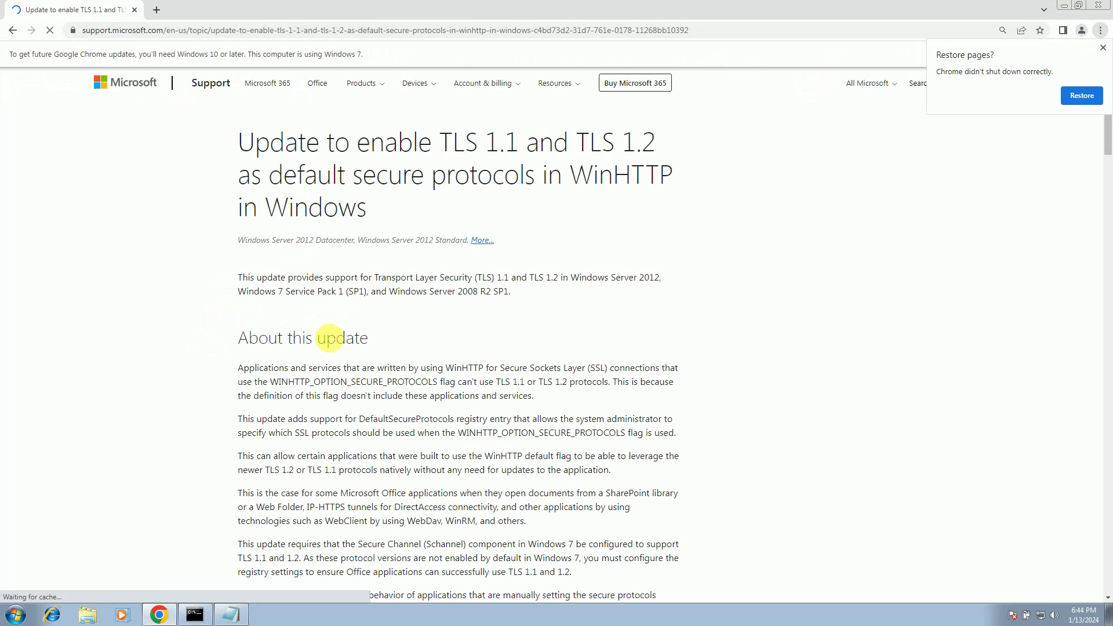
# Step: Scroll the article to the registry subkey requirement and follow the 'Easy fix' link
pyautogui.scroll(-4, 330, 338)
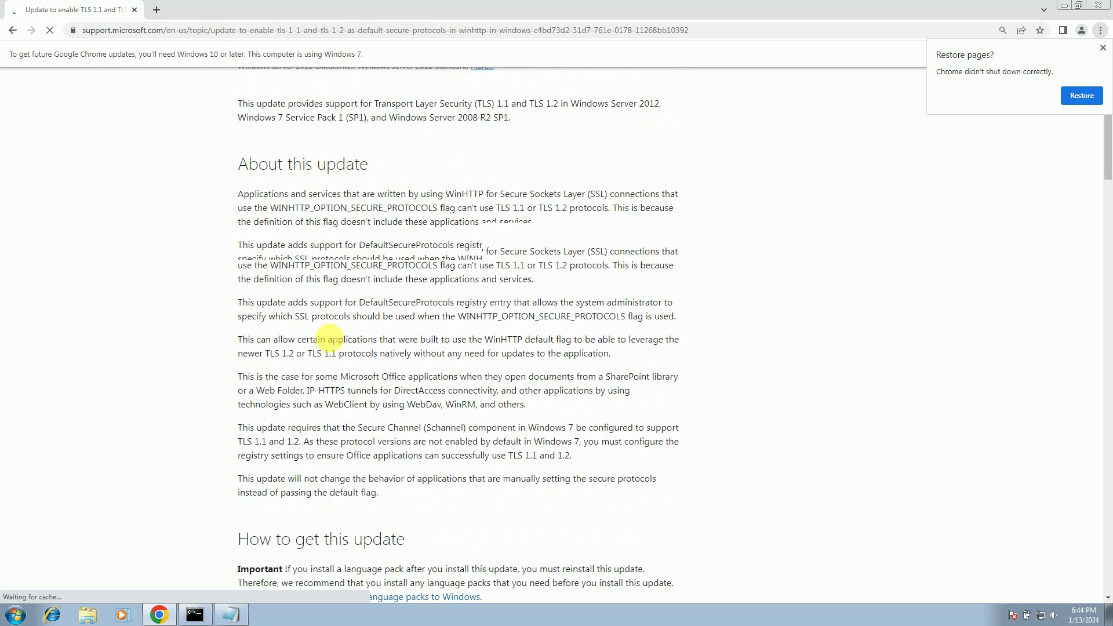
pyautogui.scroll(-3, 330, 338)
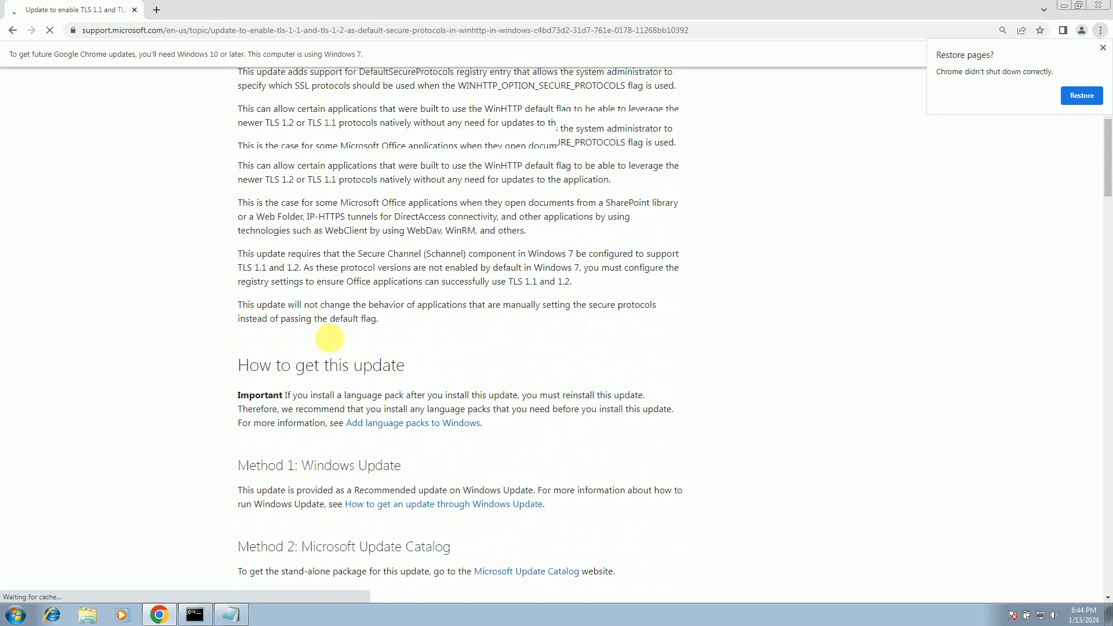
pyautogui.scroll(-1, 329, 338)
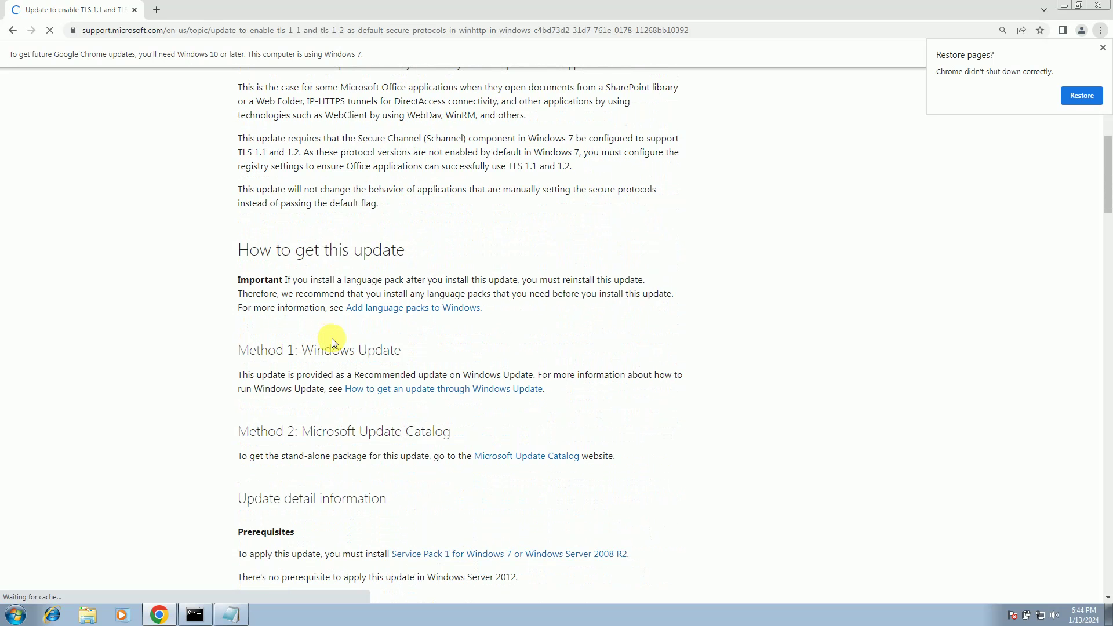
pyautogui.scroll(-1, 332, 341)
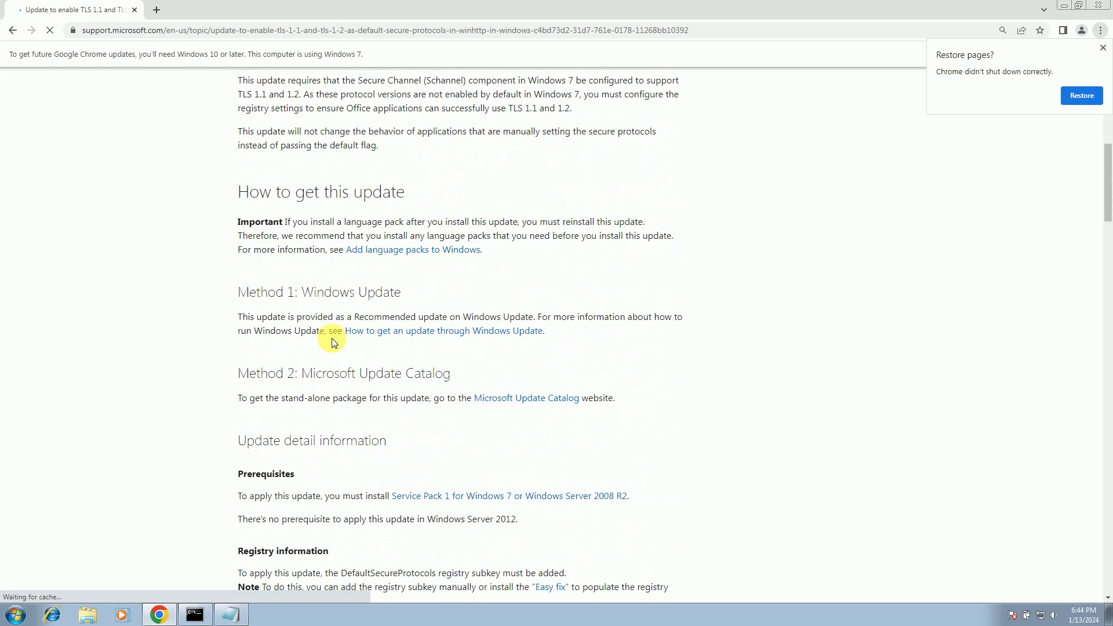
pyautogui.scroll(-2, 333, 342)
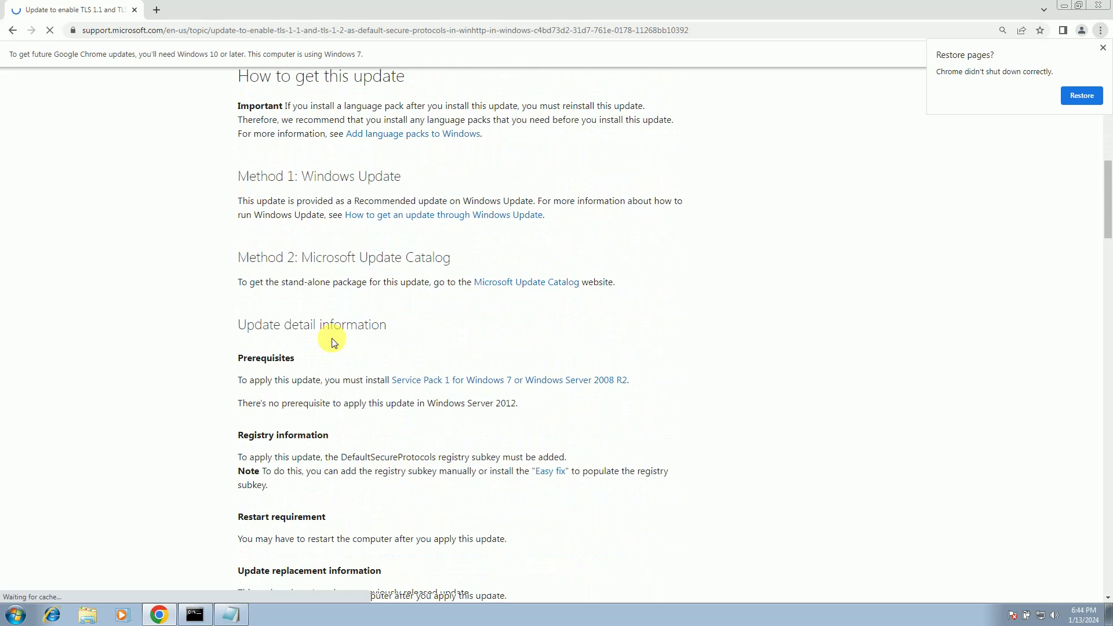
pyautogui.scroll(-2, 333, 342)
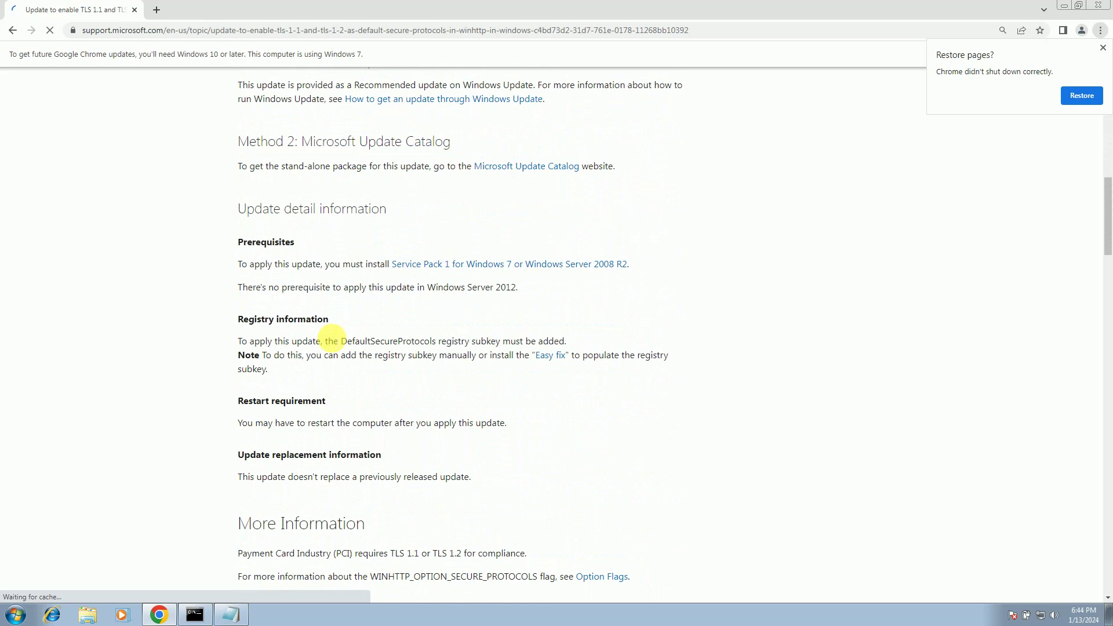
pyautogui.scroll(-1, 333, 343)
pyautogui.moveTo(237, 261); pyautogui.dragTo(318, 261)
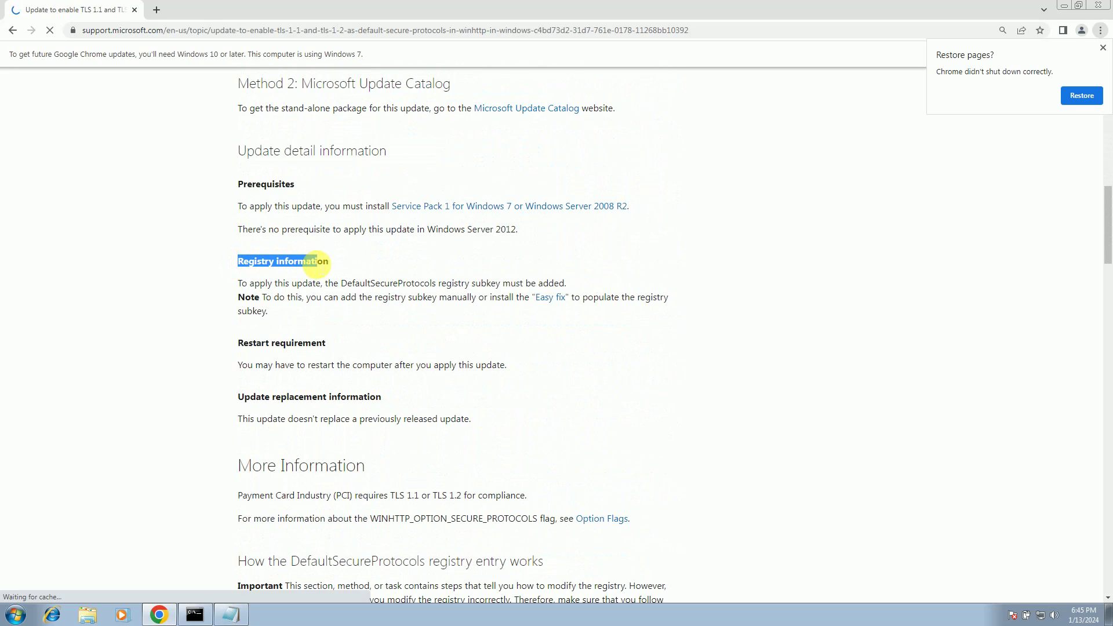
pyautogui.moveTo(240, 283); pyautogui.dragTo(471, 283)
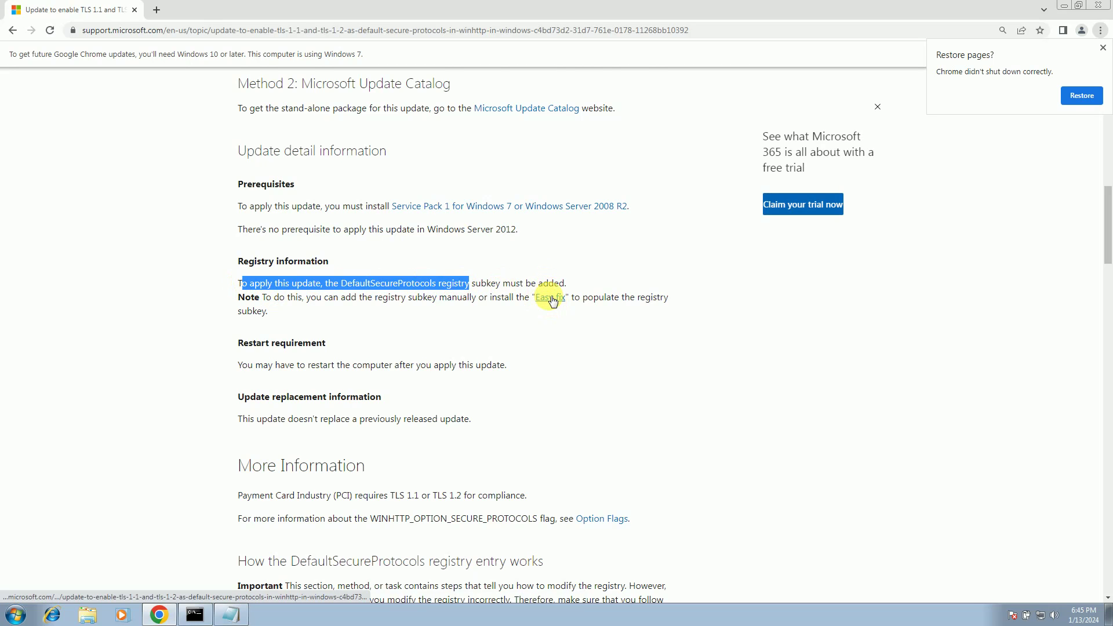
pyautogui.click(550, 298)
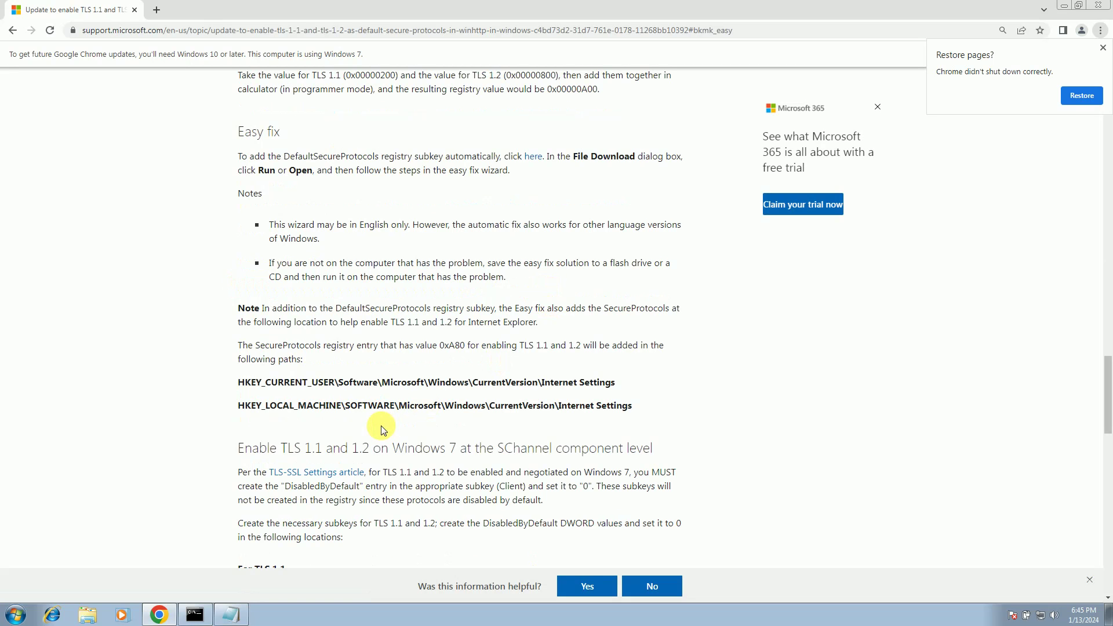
# Step: Scroll down and review the TLS 1.1 and 1.2 registry settings
pyautogui.scroll(-2, 383, 429)
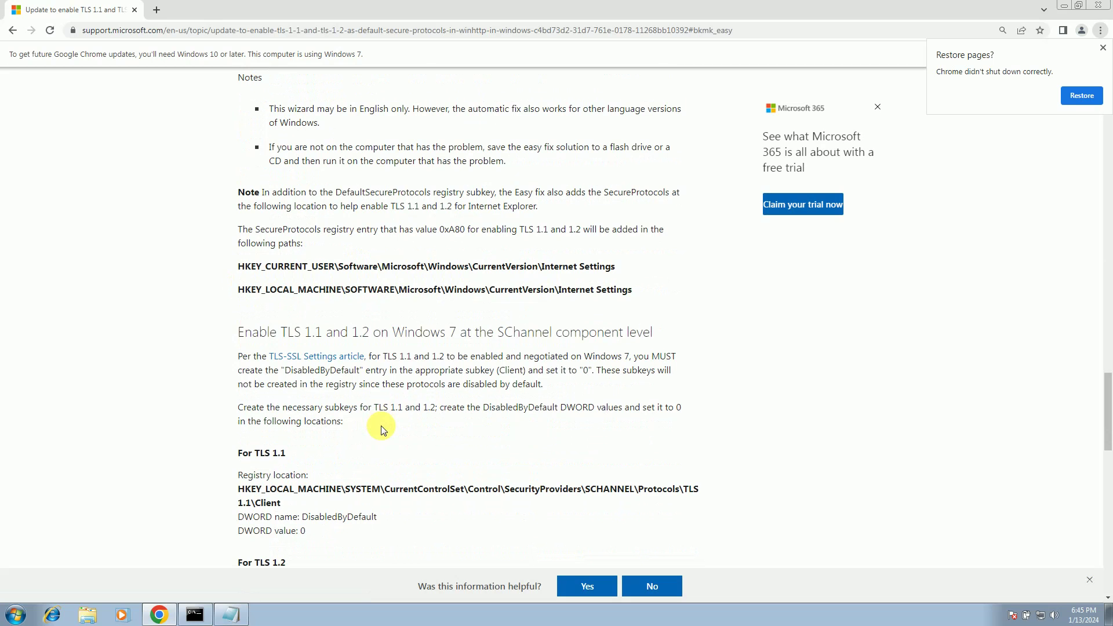
pyautogui.scroll(-3, 382, 429)
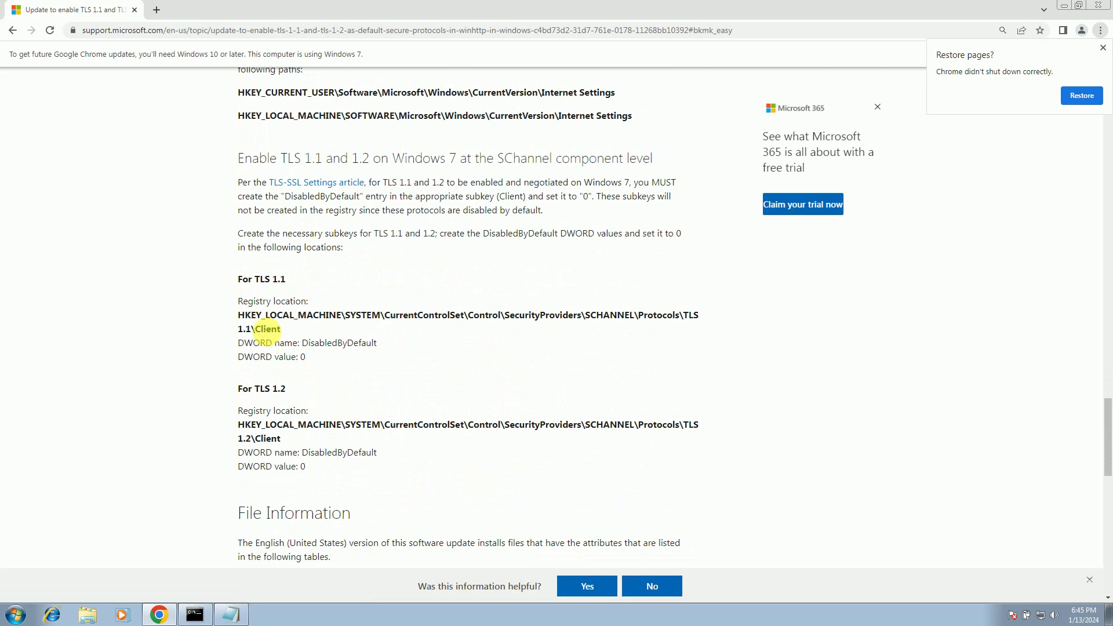
pyautogui.moveTo(235, 302); pyautogui.dragTo(331, 447)
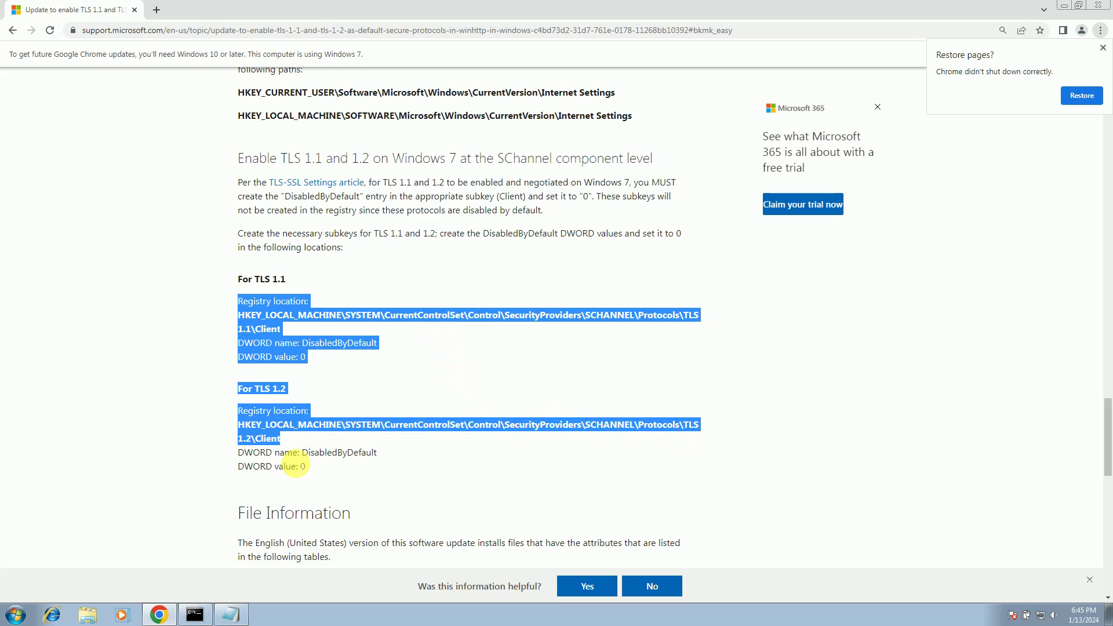
pyautogui.click(405, 262)
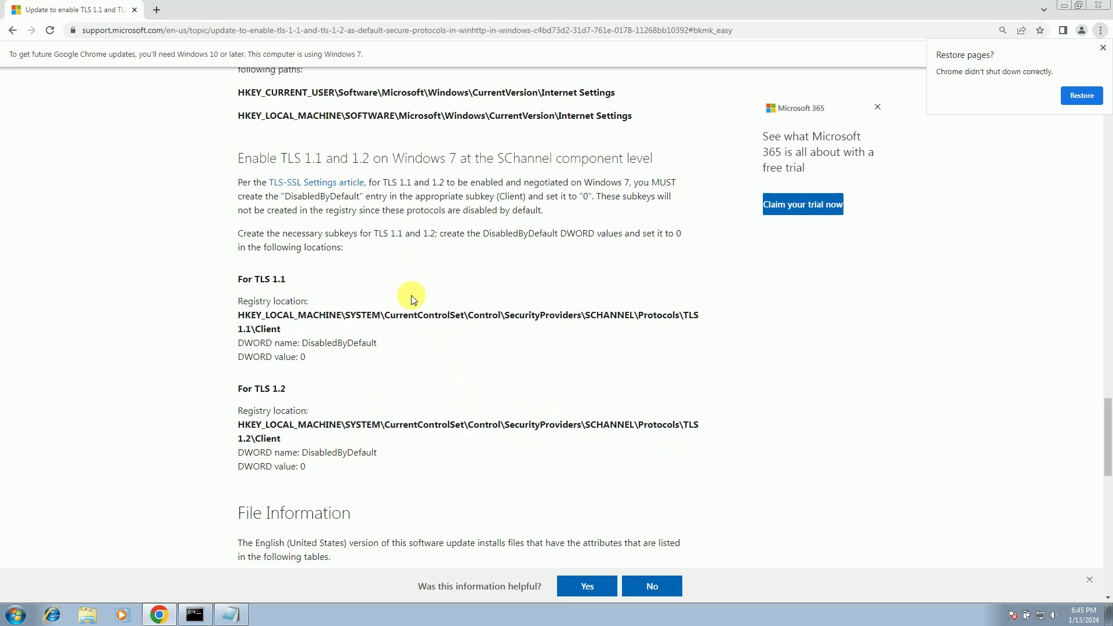
# Step: Scroll back up to the Easy fix section and follow its 'here' download link
pyautogui.scroll(1, 411, 294)
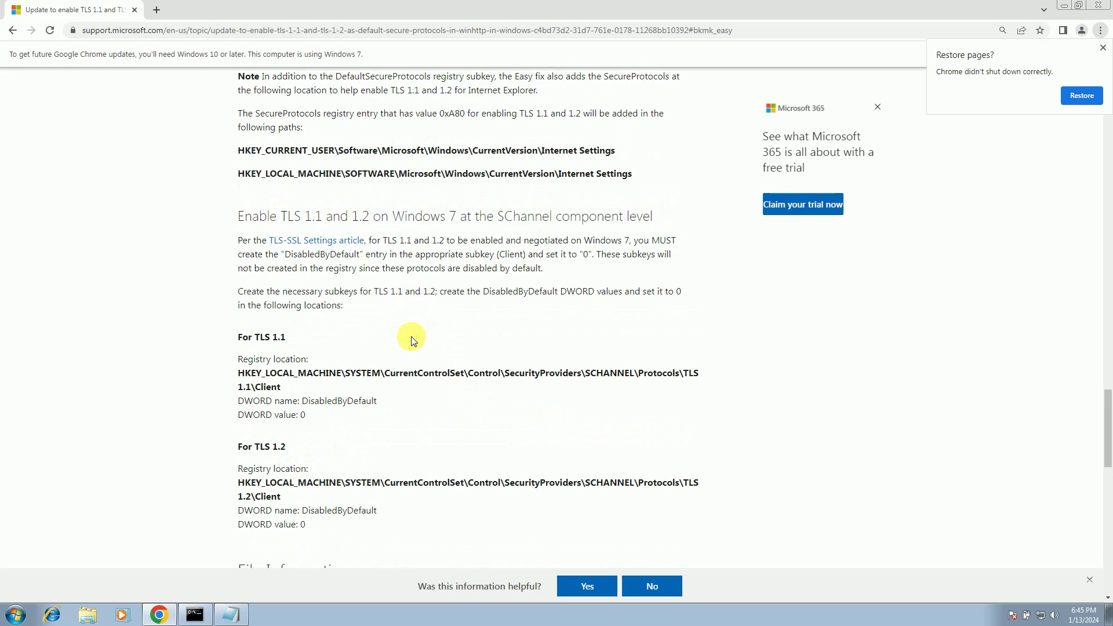
pyautogui.scroll(2, 413, 341)
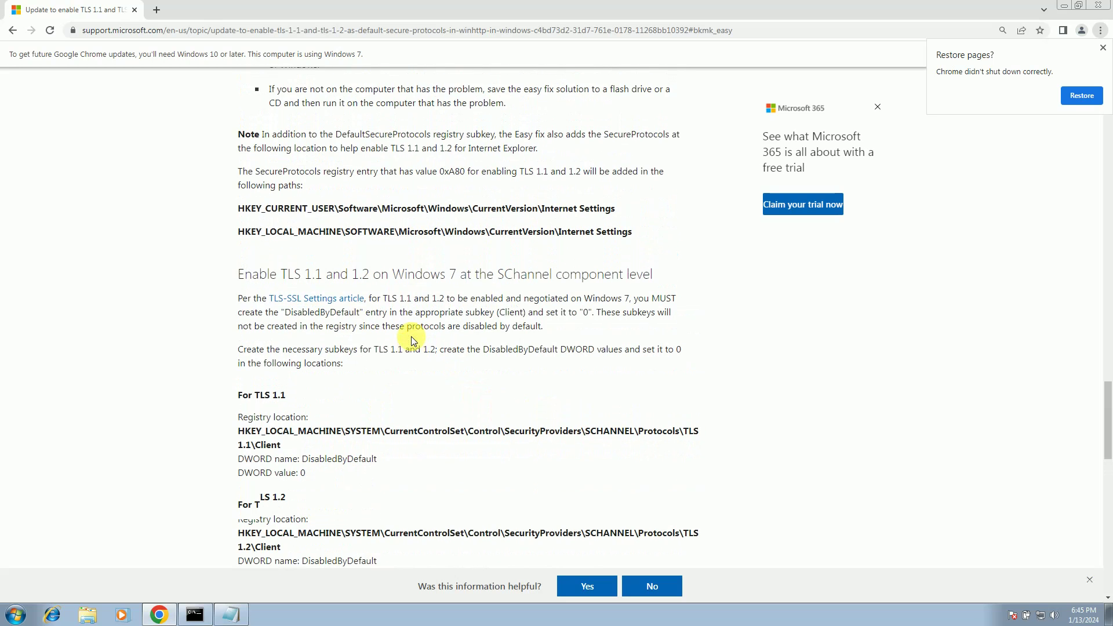
pyautogui.scroll(2, 412, 336)
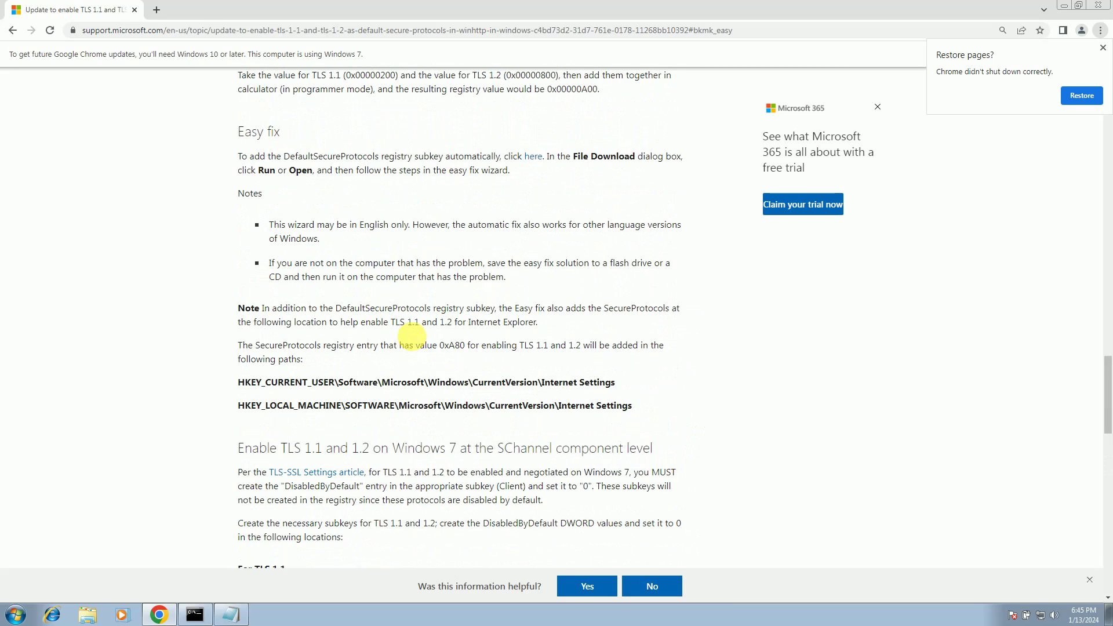
pyautogui.scroll(2, 413, 340)
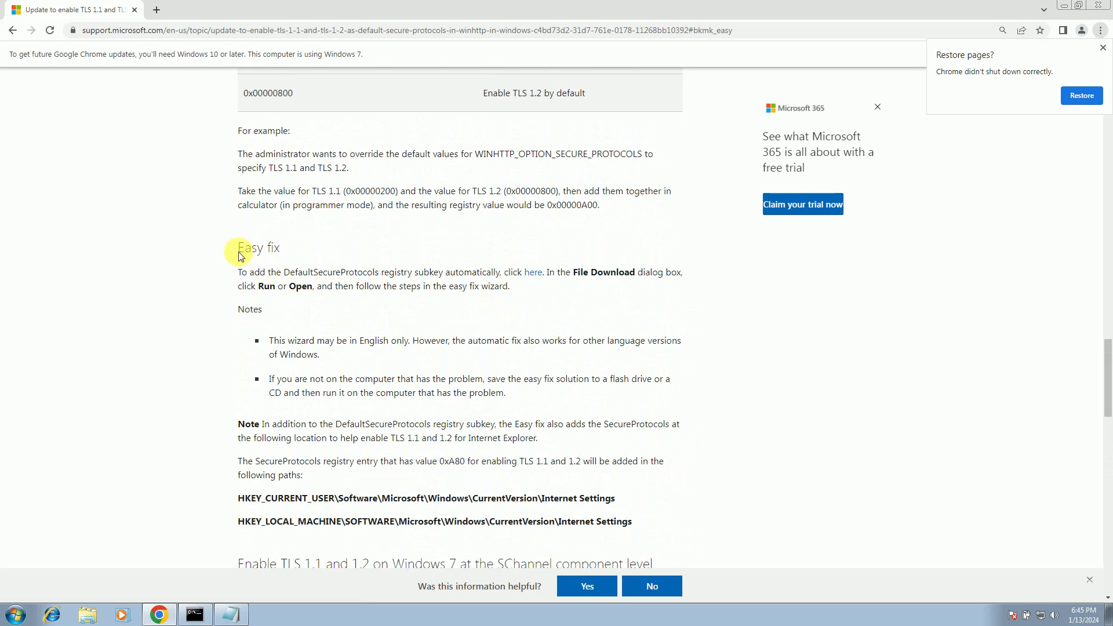
pyautogui.moveTo(245, 248); pyautogui.dragTo(281, 248)
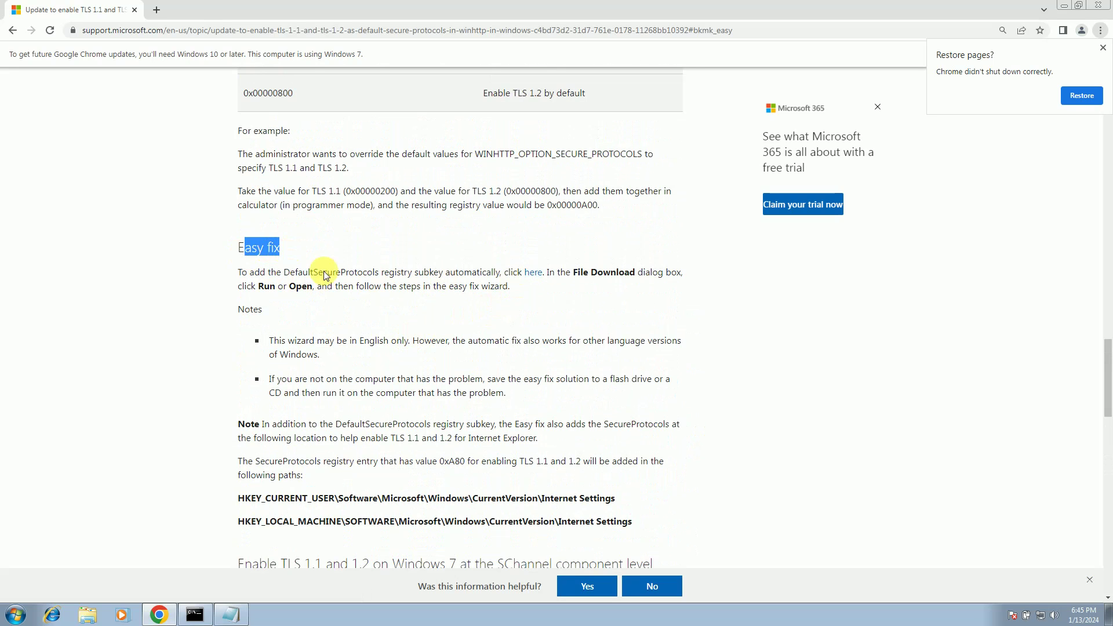
pyautogui.moveTo(445, 275); pyautogui.dragTo(530, 276)
pyautogui.click(532, 275)
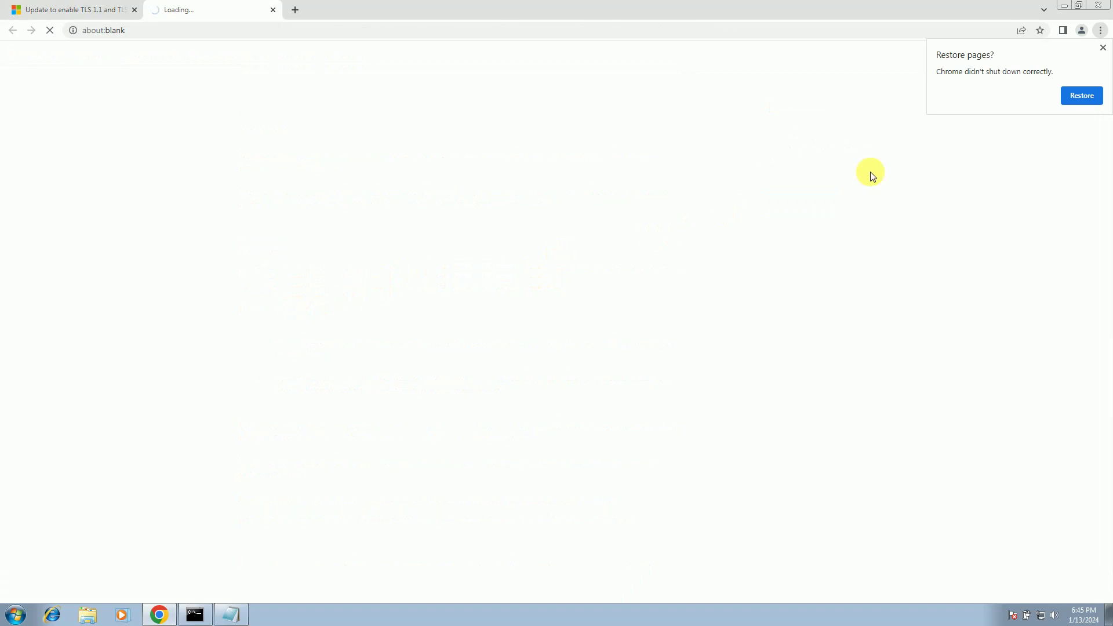
# Step: Dismiss Restore pages, let MicrosoftEasyFix51044.msi finish downloading, and bring Notepad forward
pyautogui.click(1103, 48)
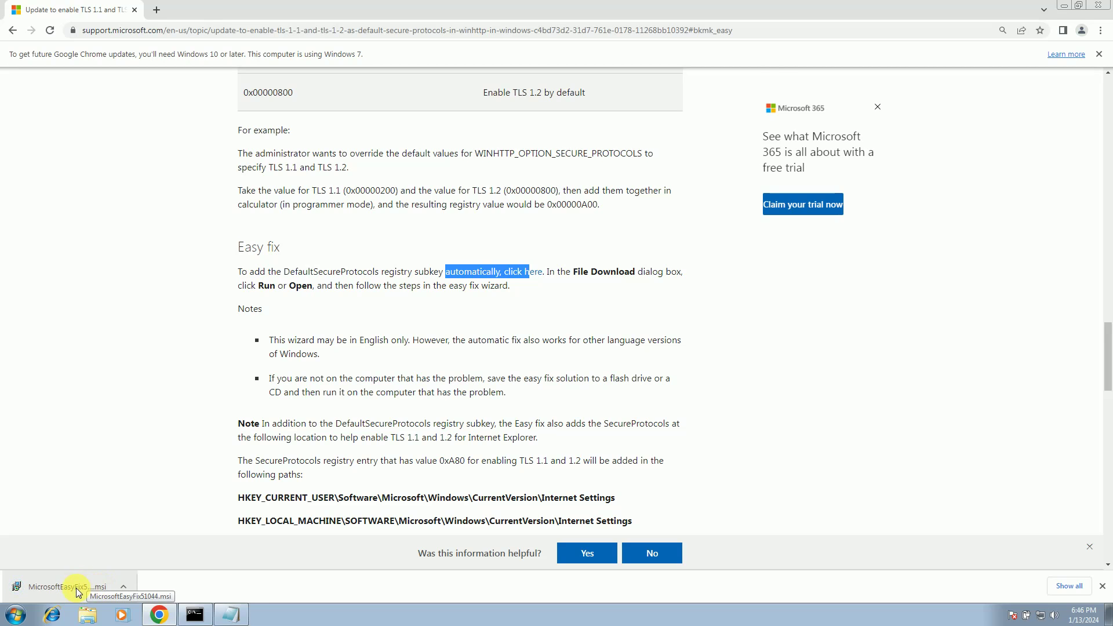
pyautogui.click(230, 614)
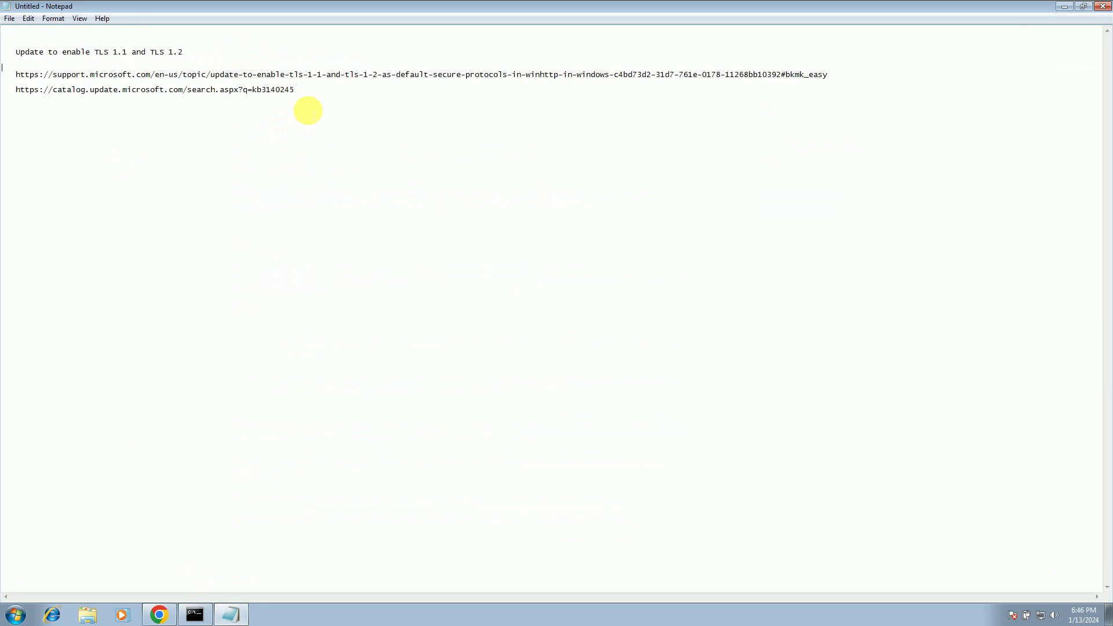
# Step: Copy the catalog link from Notepad and load the kb3140245 Microsoft Update Catalog search in Chrome
pyautogui.click(255, 98)
pyautogui.moveTo(297, 90); pyautogui.dragTo(8, 94)
pyautogui.hotkey('ctrl', 'c')
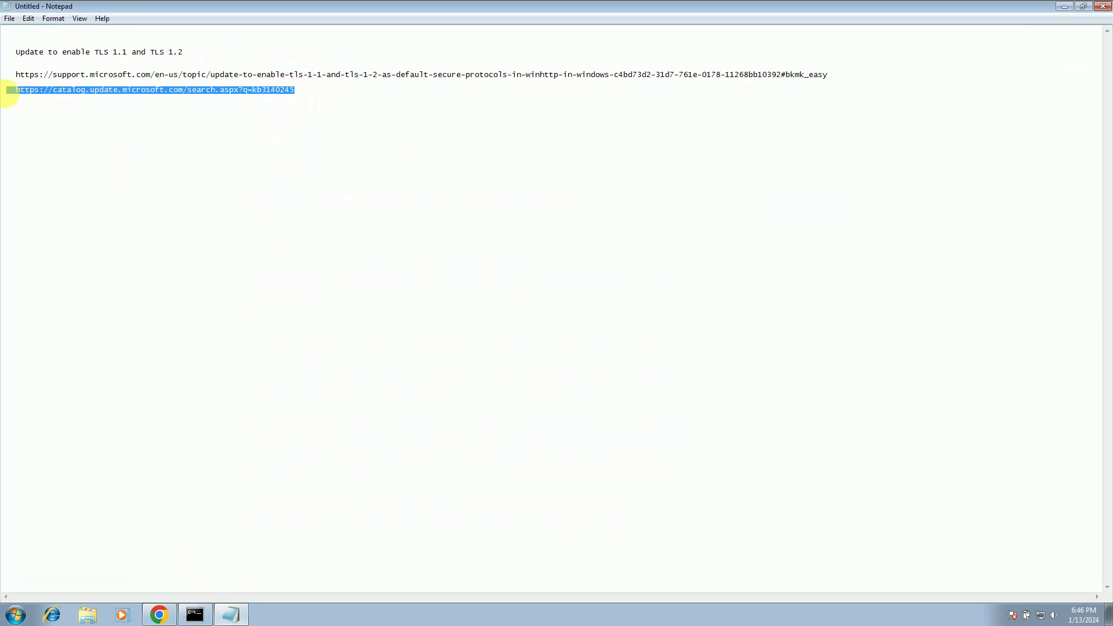
pyautogui.click(1069, 7)
pyautogui.click(148, 32)
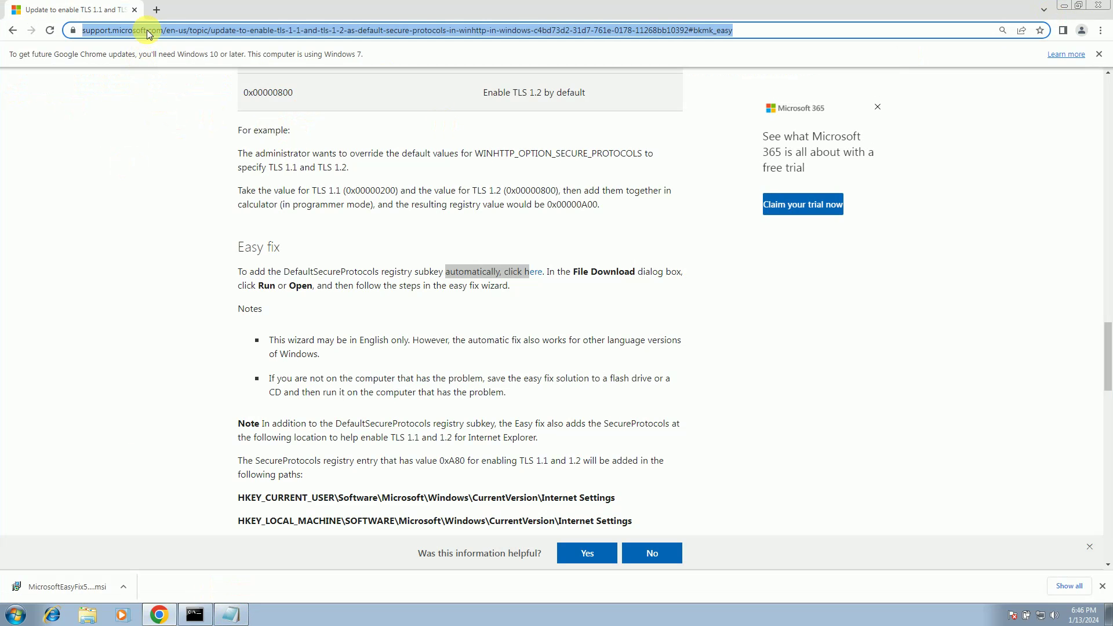
pyautogui.hotkey('ctrl', 'v')
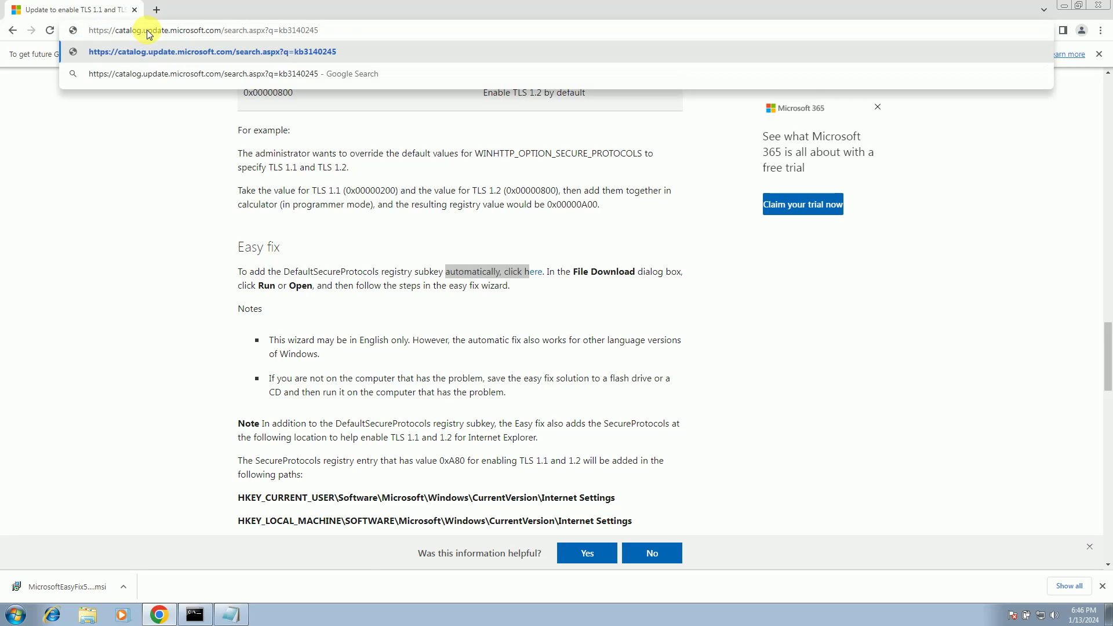
pyautogui.press('Return')
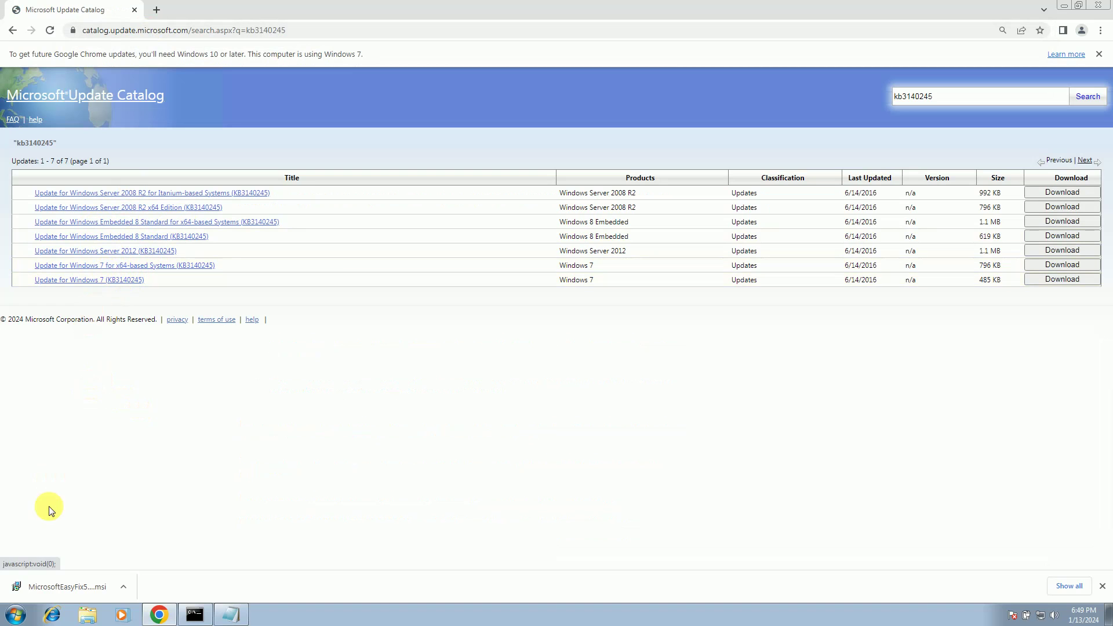
# Step: Check Computer's Properties to confirm a 32-bit system type, then return to the catalog results in Chrome
pyautogui.click(19, 618)
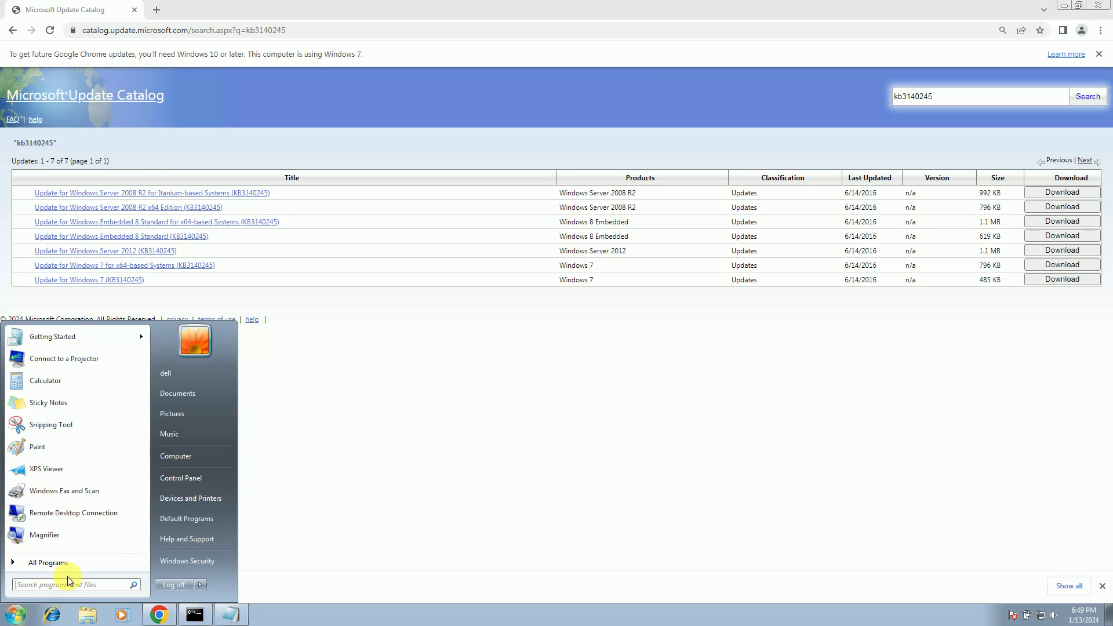
pyautogui.click(182, 462)
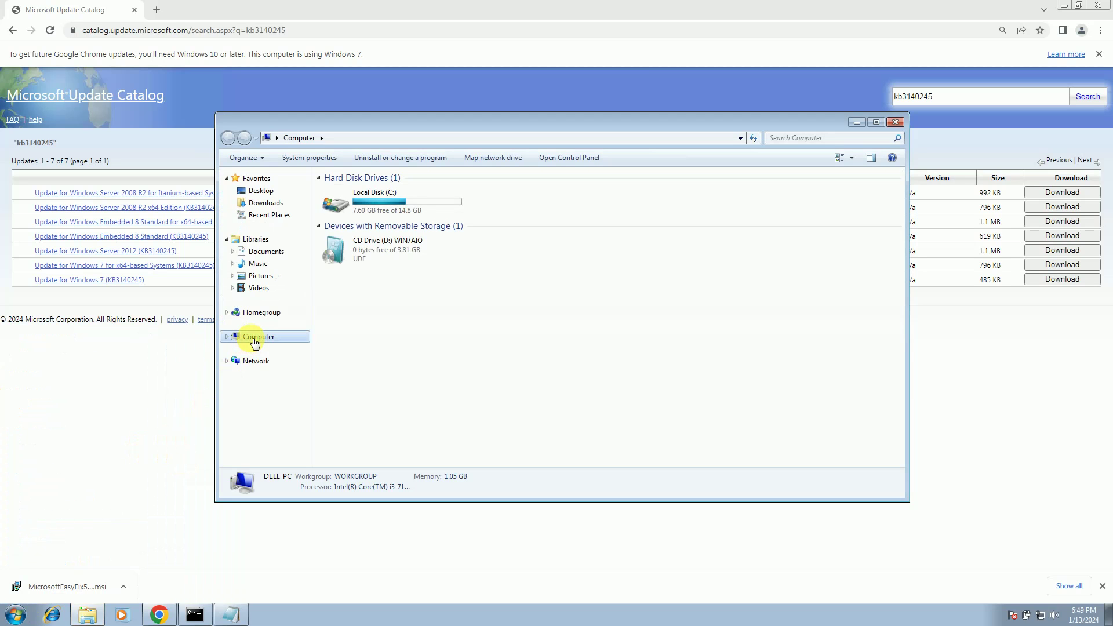
pyautogui.click(262, 347)
pyautogui.rightClick(262, 345)
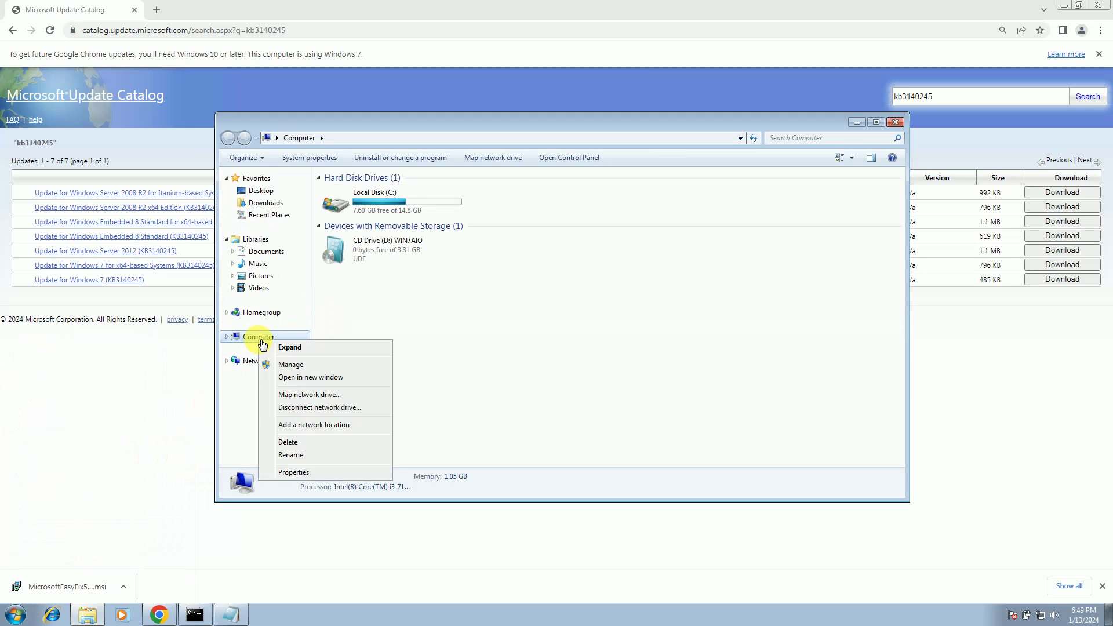
pyautogui.click(291, 470)
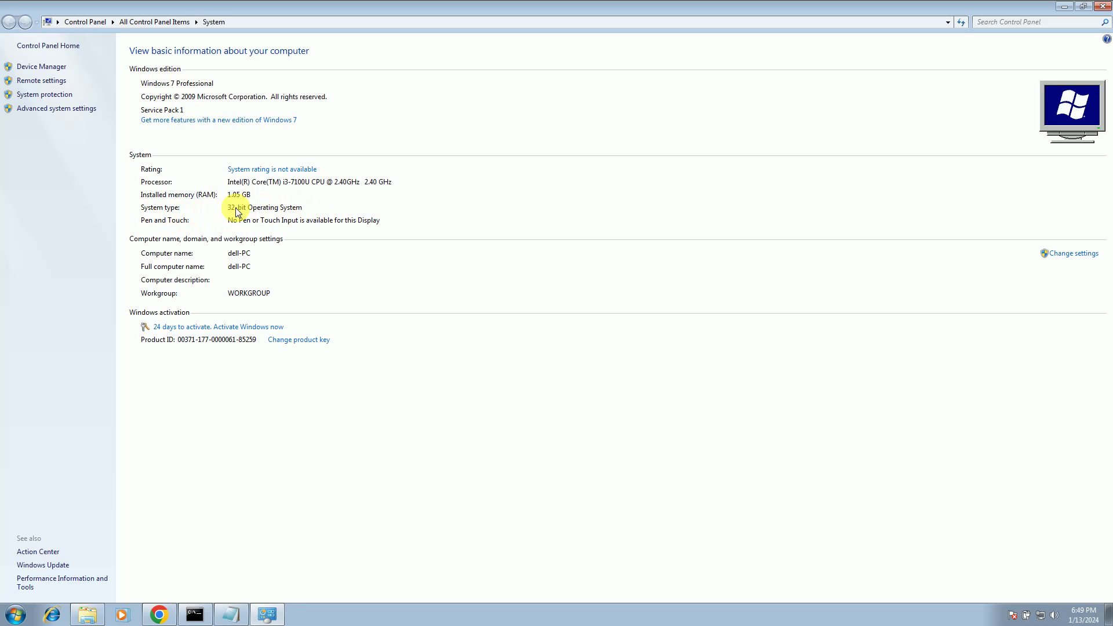
pyautogui.click(161, 616)
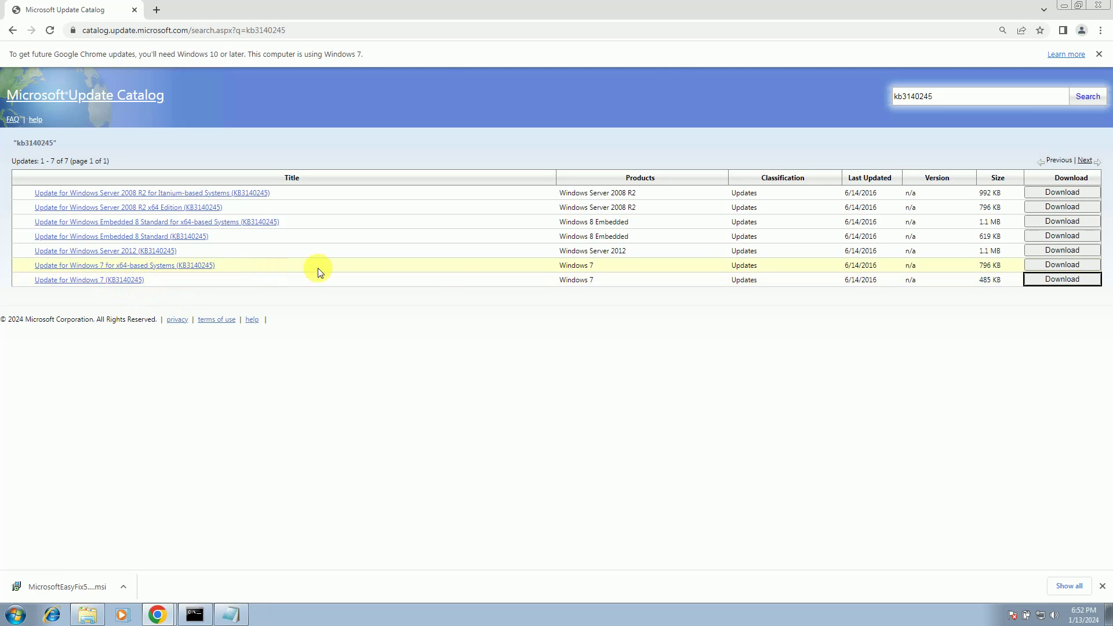
# Step: Open the 'Update for Windows 7 (KB3140245)' download window maximized to fetch the x86 .msu
pyautogui.click(1062, 280)
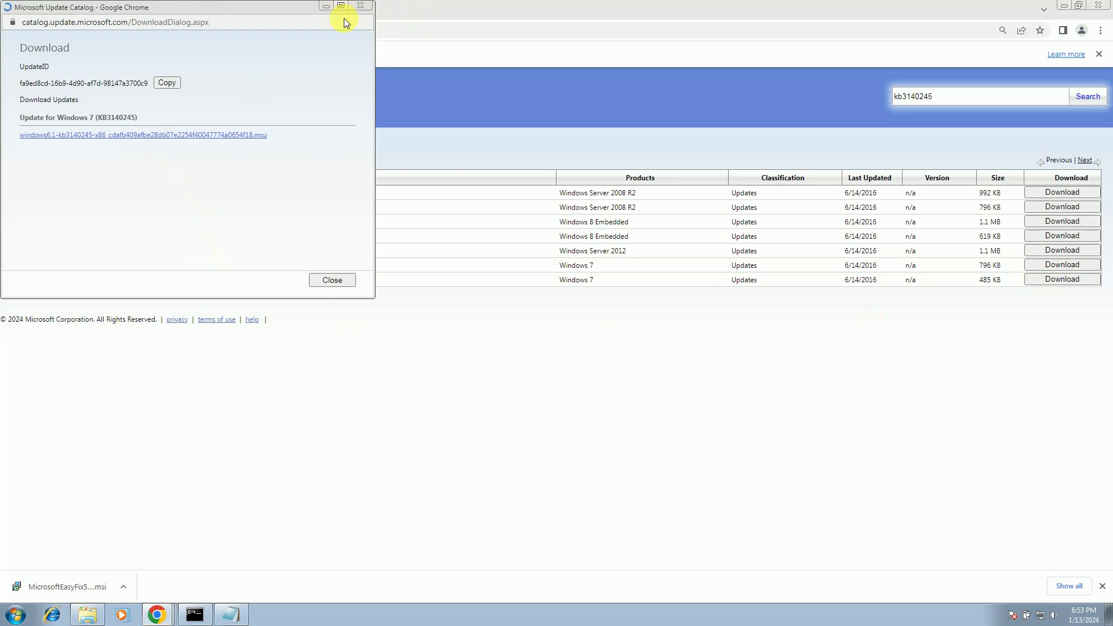
pyautogui.press('super+Up')
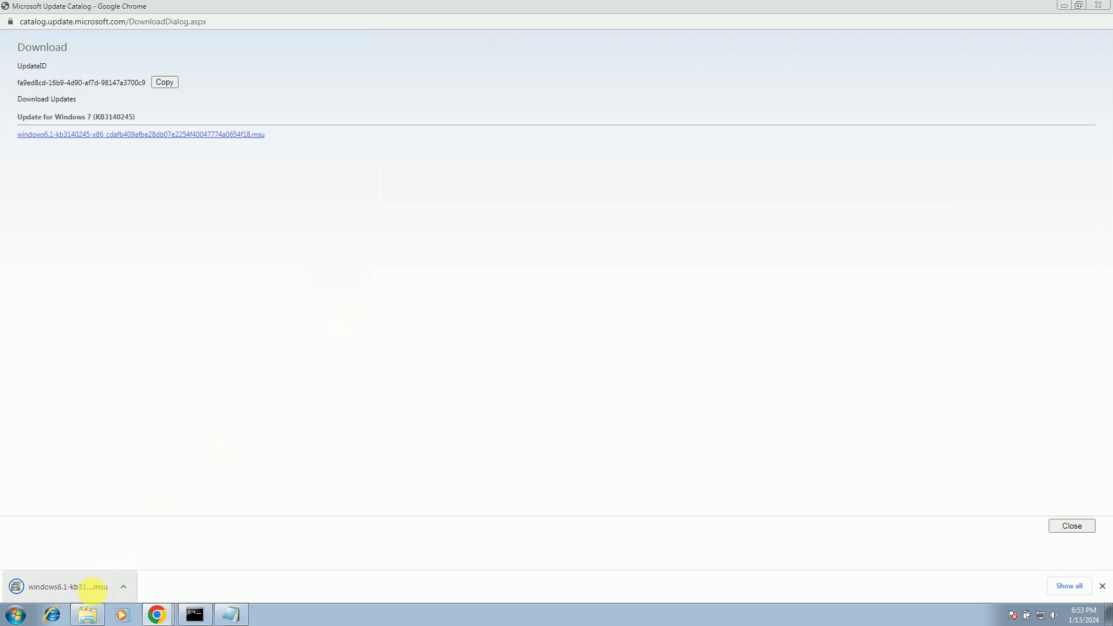
# Step: Cut MicrosoftEasyFix51044 and the KB3140245 .msu from Downloads, then close Explorer and Chrome
pyautogui.click(87, 615)
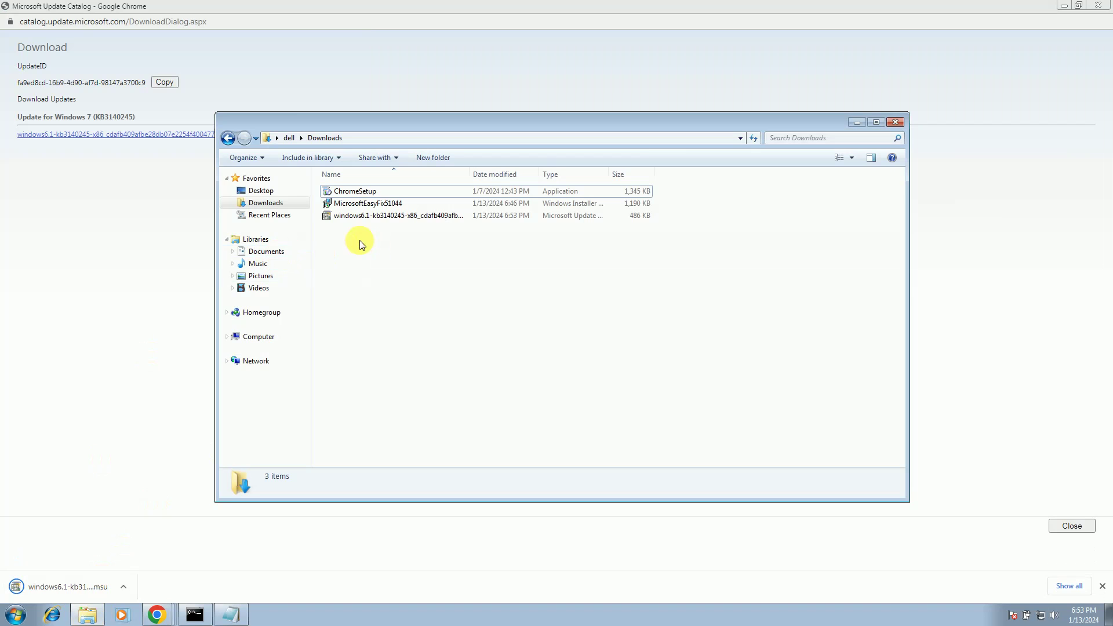
pyautogui.moveTo(360, 240); pyautogui.dragTo(363, 207)
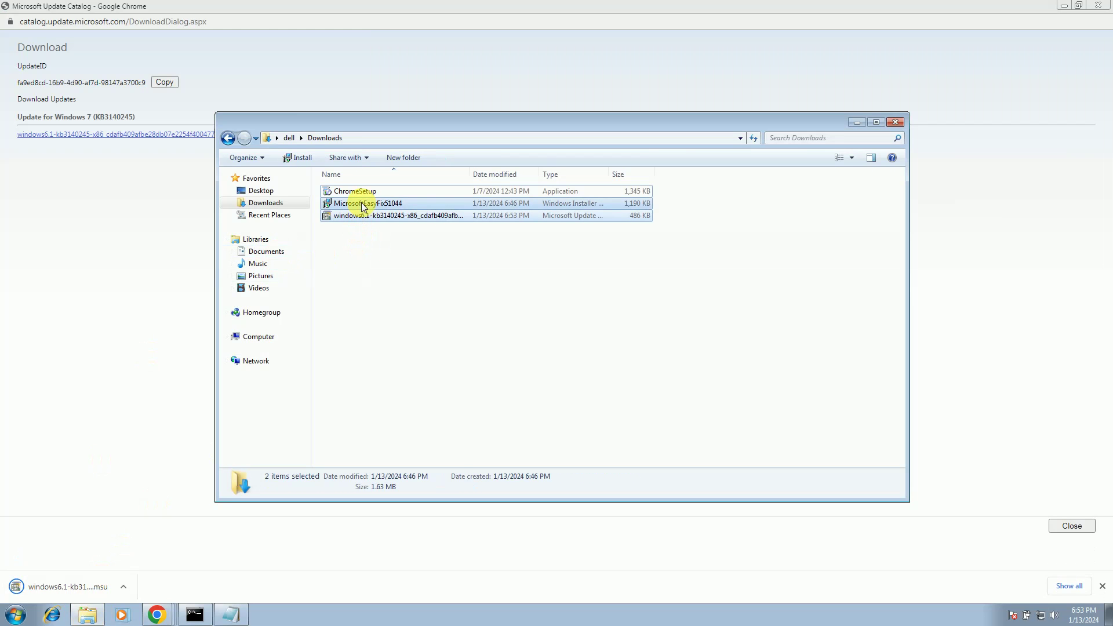
pyautogui.rightClick(361, 203)
pyautogui.click(392, 247)
pyautogui.click(896, 122)
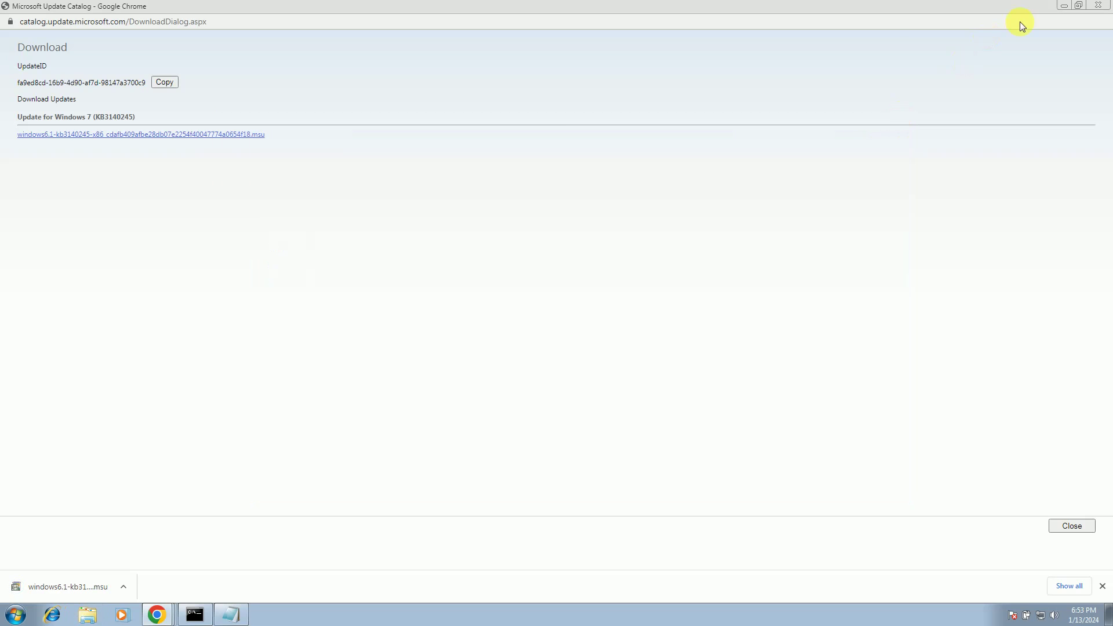
pyautogui.click(1099, 6)
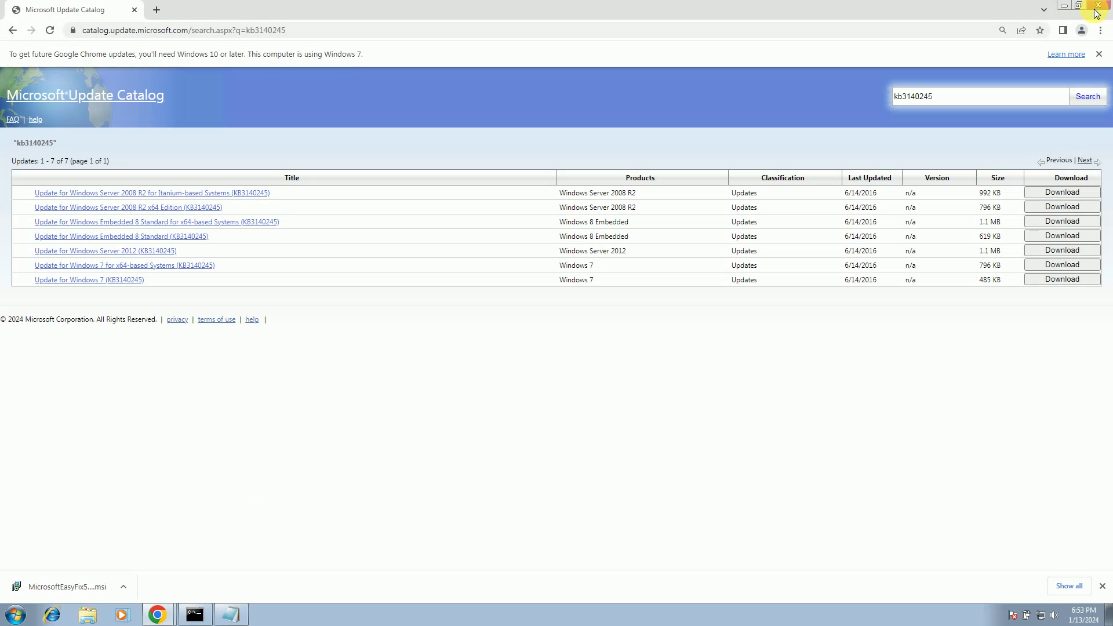
pyautogui.click(1097, 8)
# Step: Paste both files onto the desktop with the update icon below the Easy fix installer
pyautogui.rightClick(202, 76)
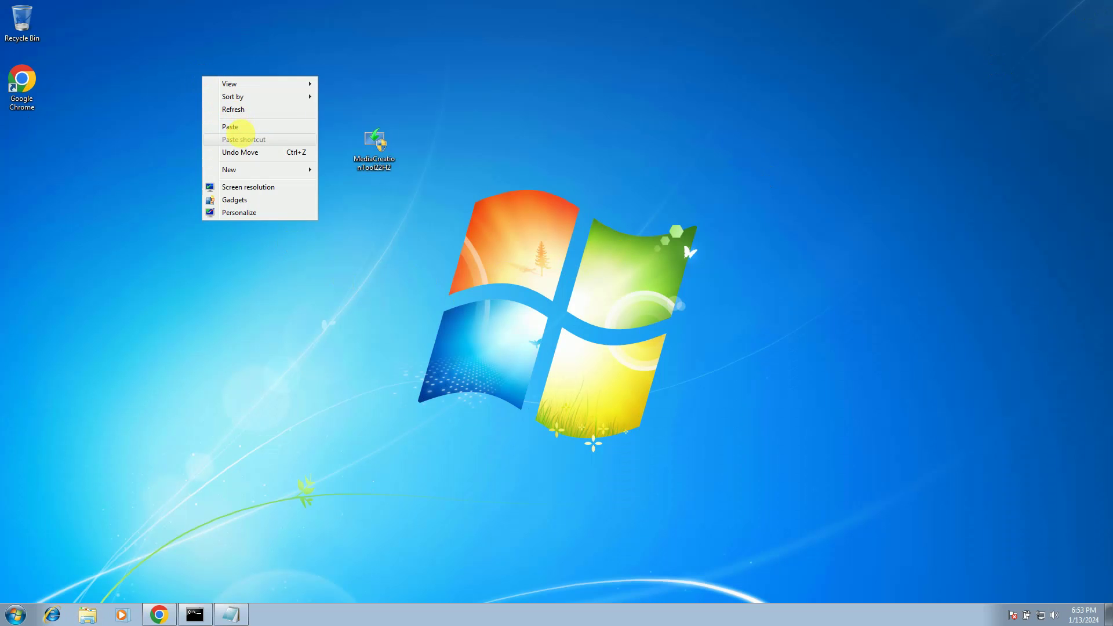
pyautogui.click(239, 131)
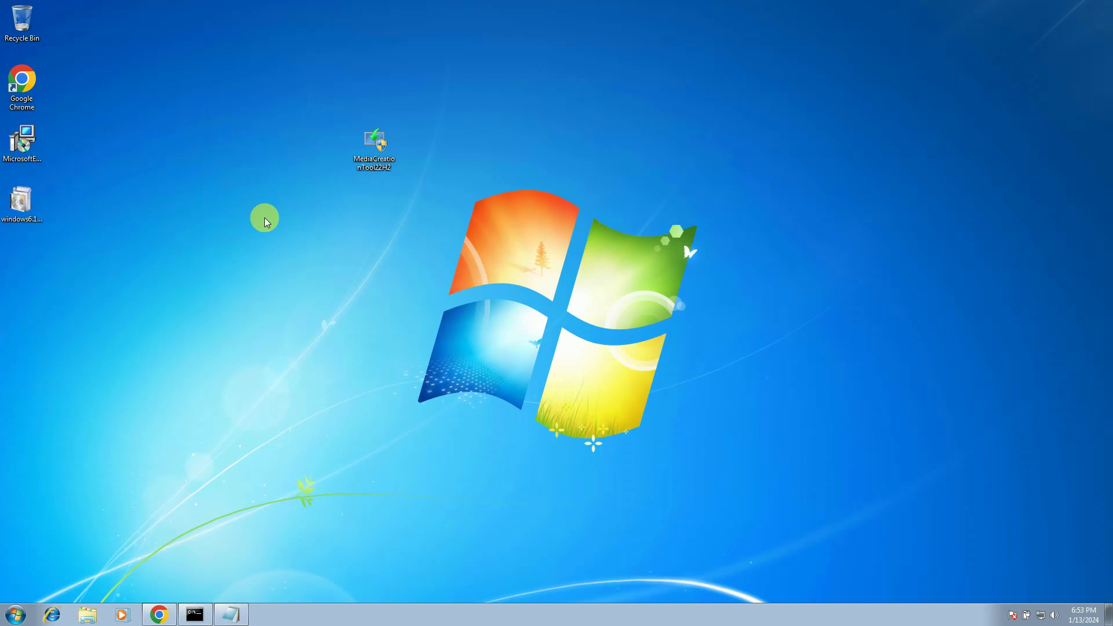
pyautogui.click(283, 153)
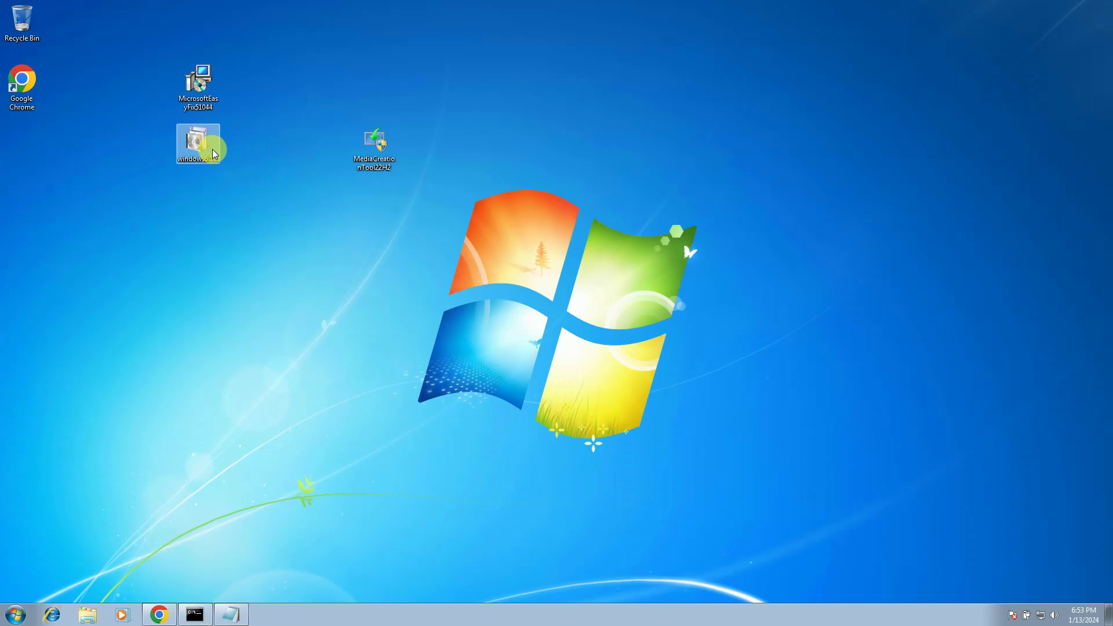
pyautogui.click(199, 143)
pyautogui.moveTo(219, 167); pyautogui.dragTo(209, 100)
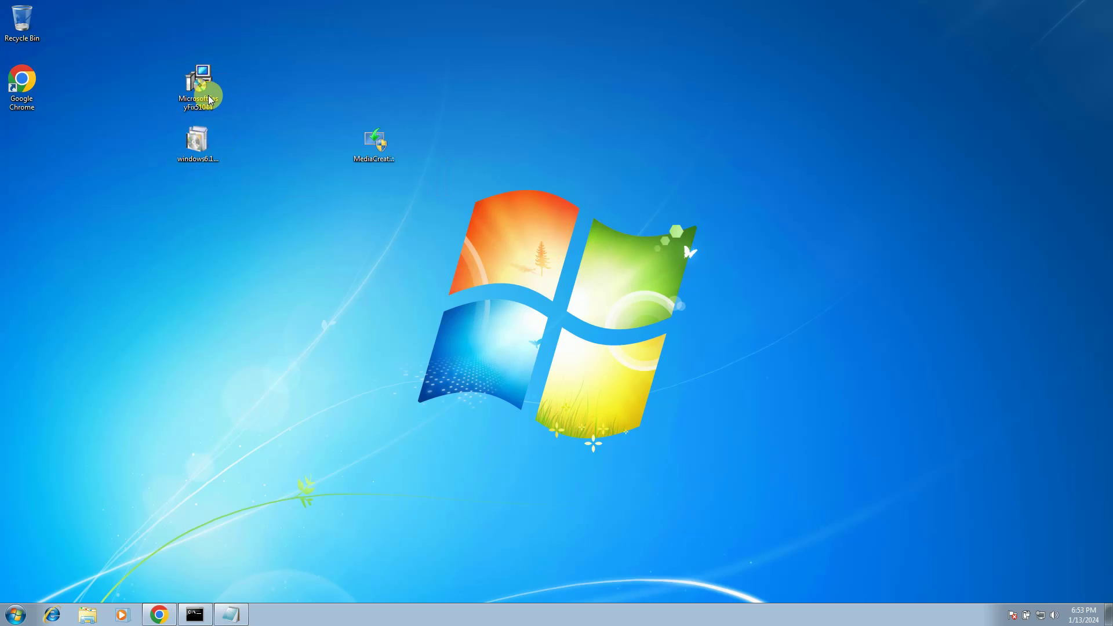
pyautogui.moveTo(192, 145); pyautogui.dragTo(198, 97)
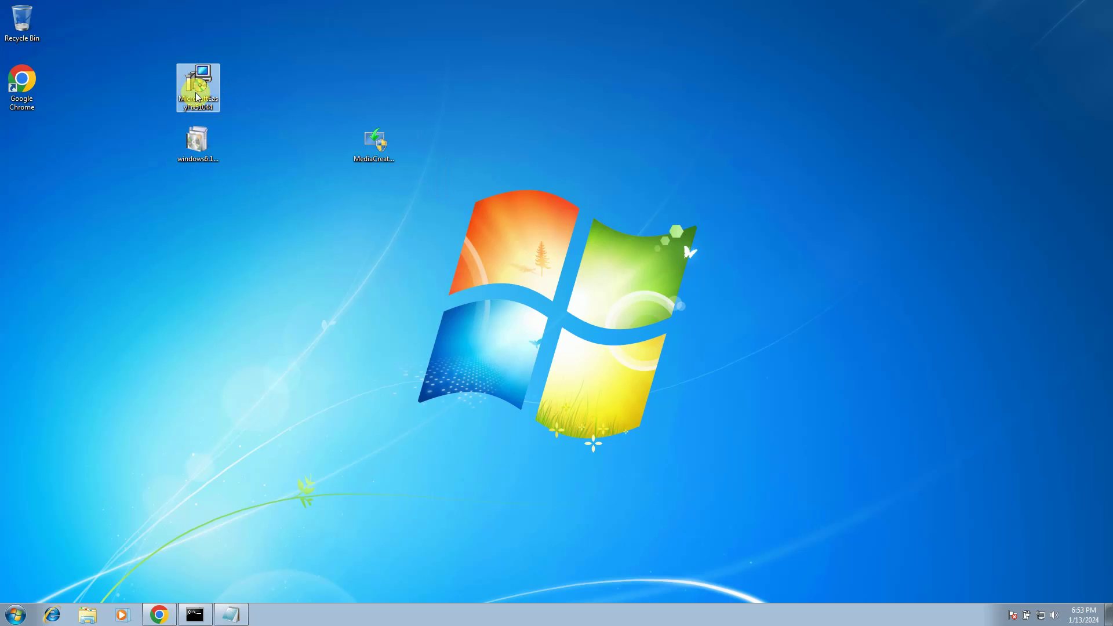
pyautogui.rightClick(197, 94)
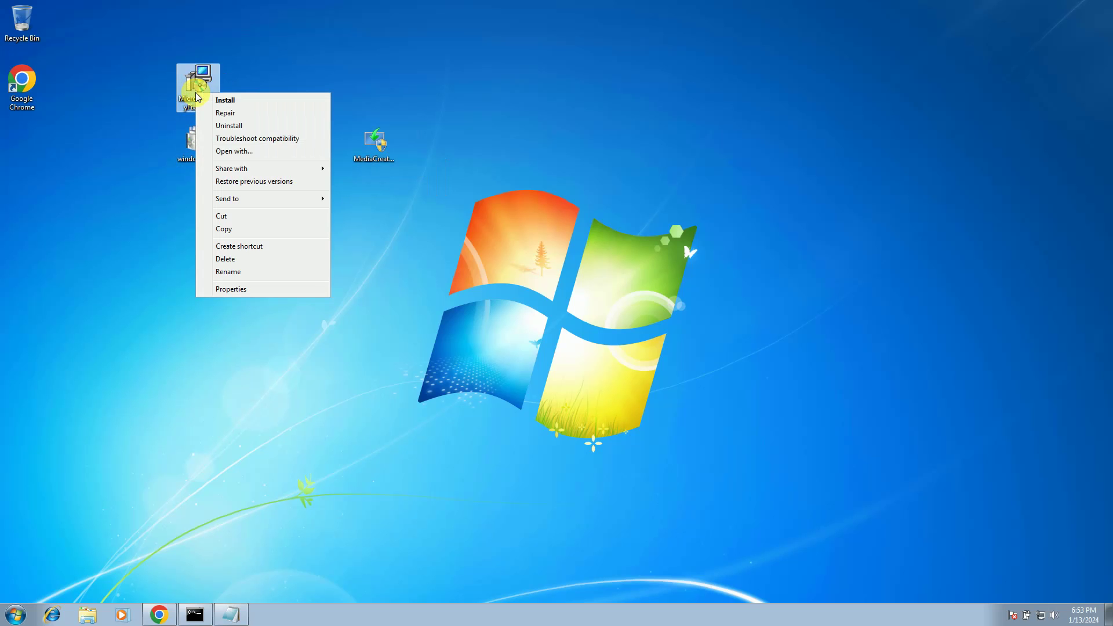
# Step: Run Easy fix 51044, accepting its license and admin prompt, then close it at All done
pyautogui.click(234, 100)
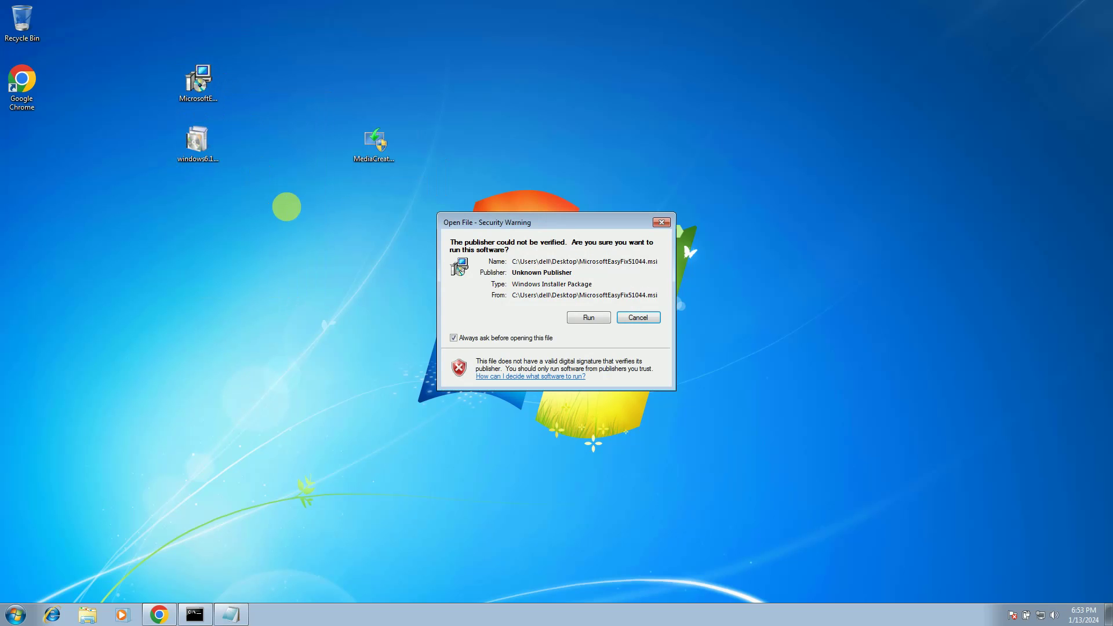
pyautogui.click(591, 317)
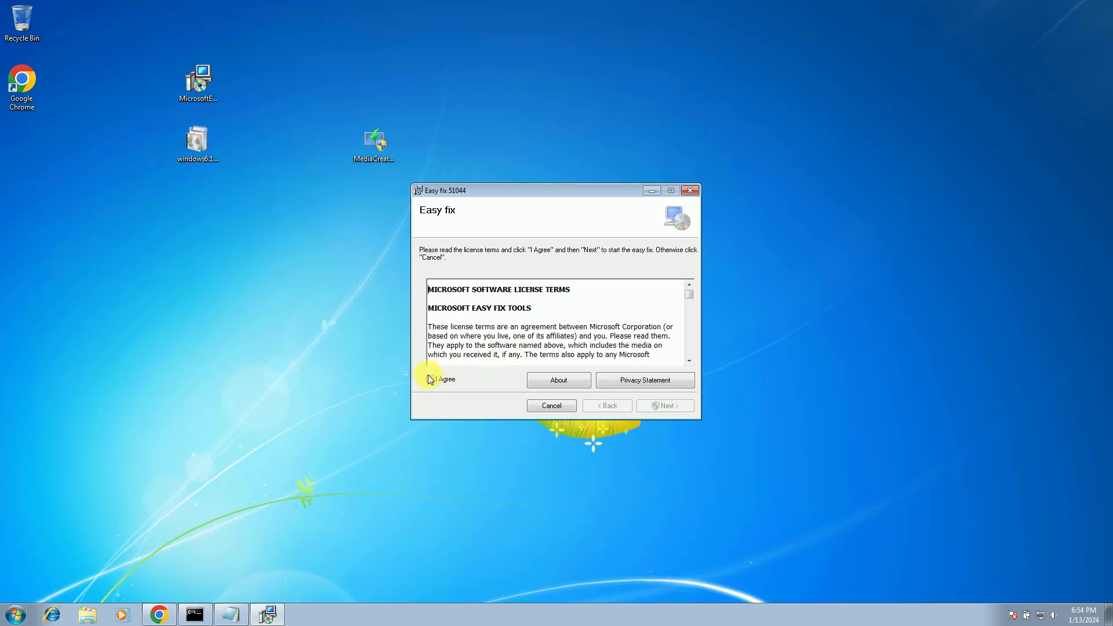
pyautogui.click(430, 380)
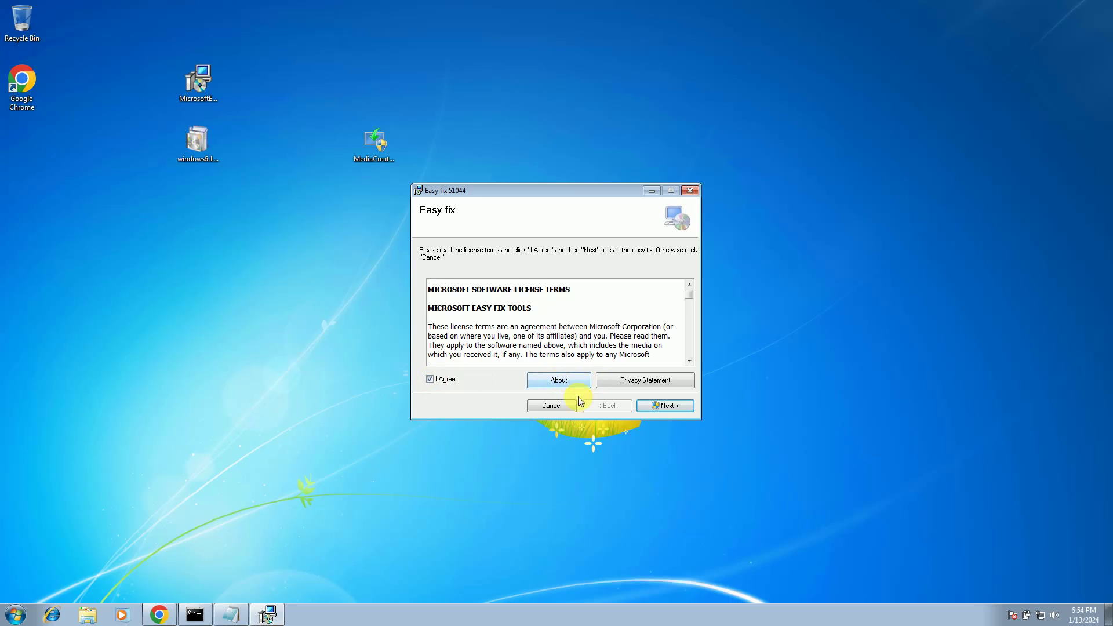
pyautogui.click(674, 405)
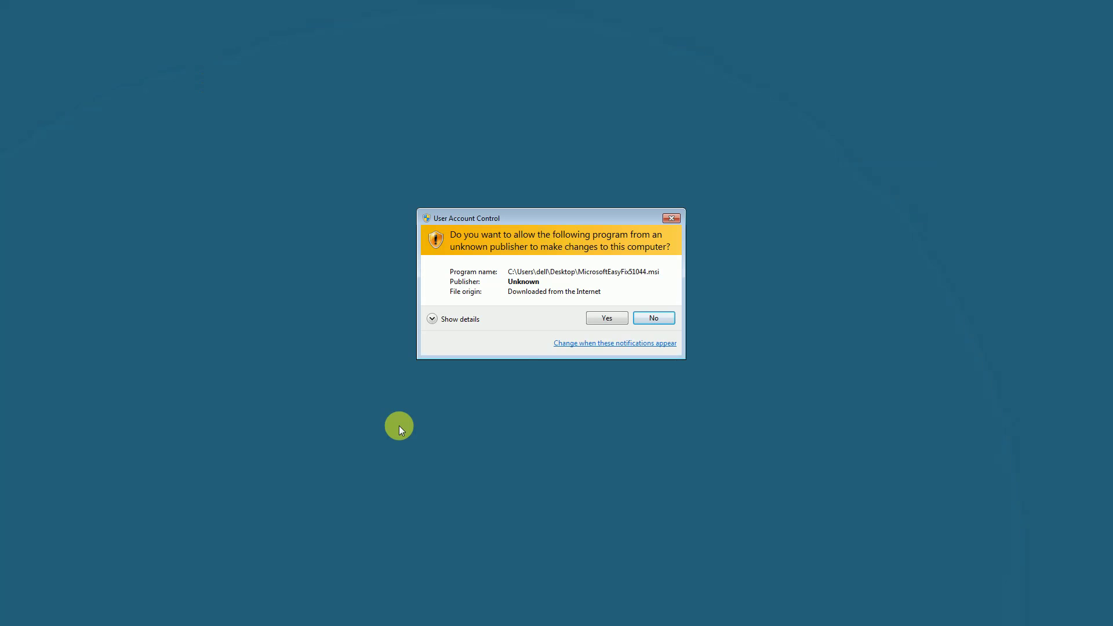
pyautogui.click(608, 323)
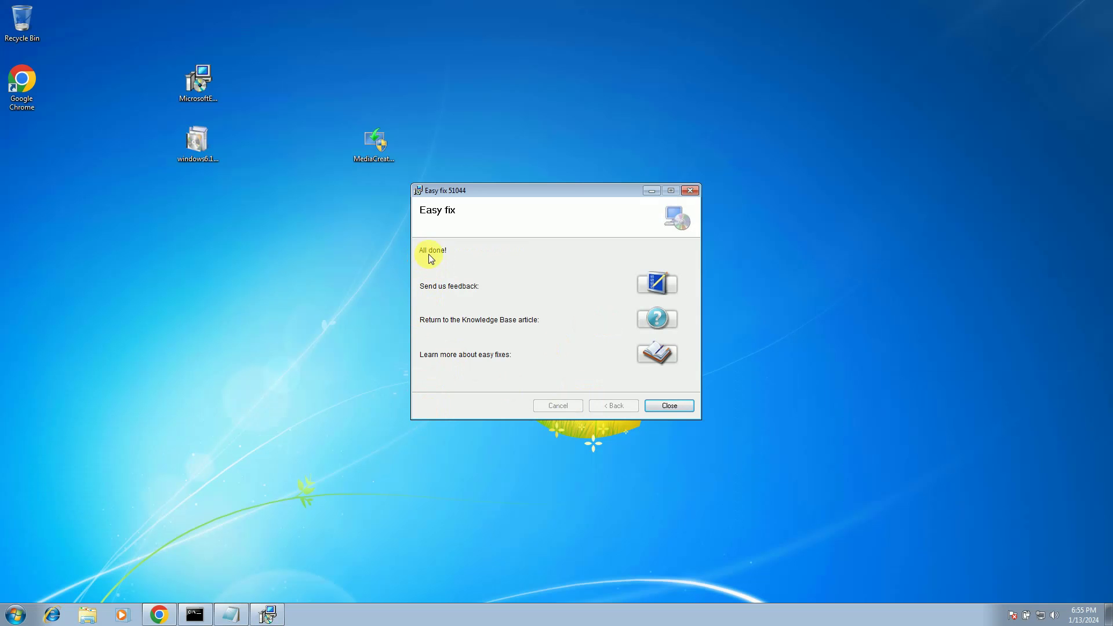
pyautogui.click(675, 404)
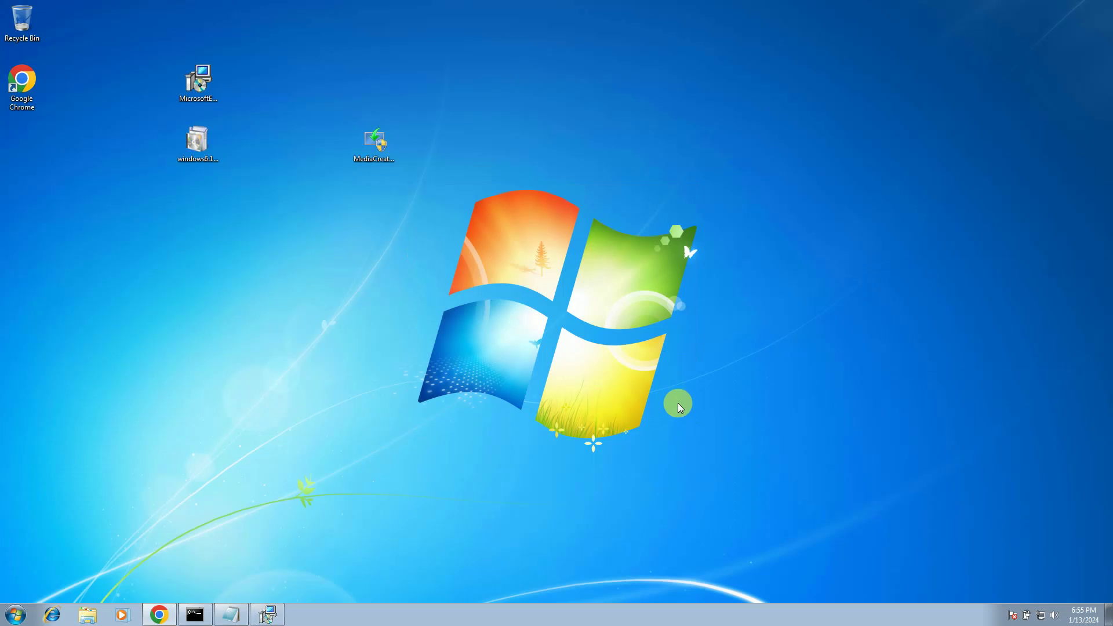
# Step: Open Control Panel in Large icons view and go to Windows Update
pyautogui.click(196, 151)
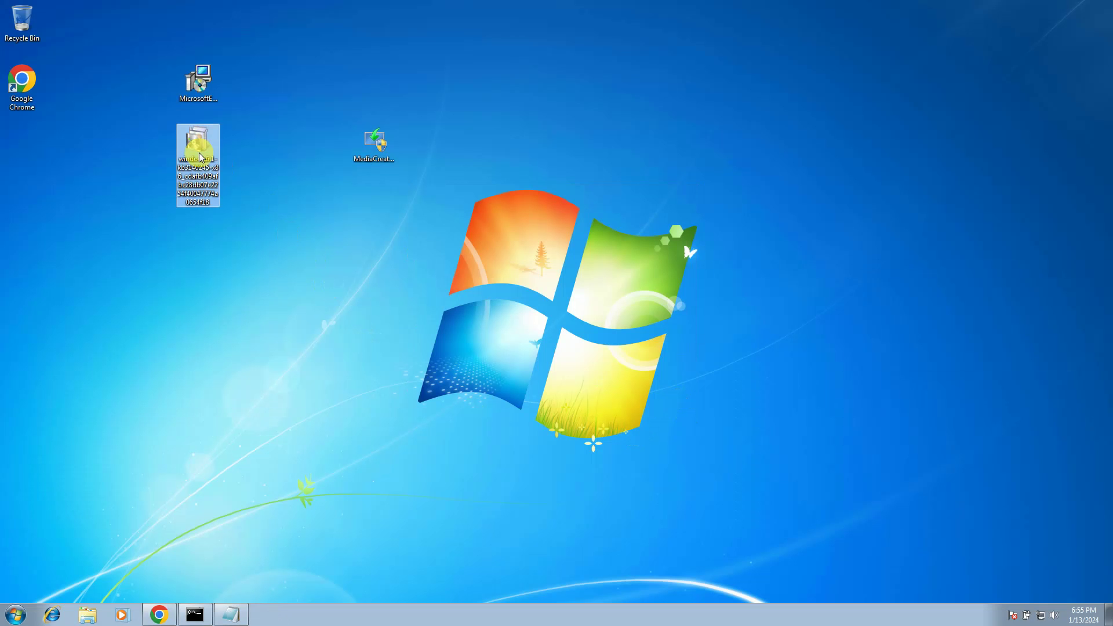
pyautogui.click(14, 614)
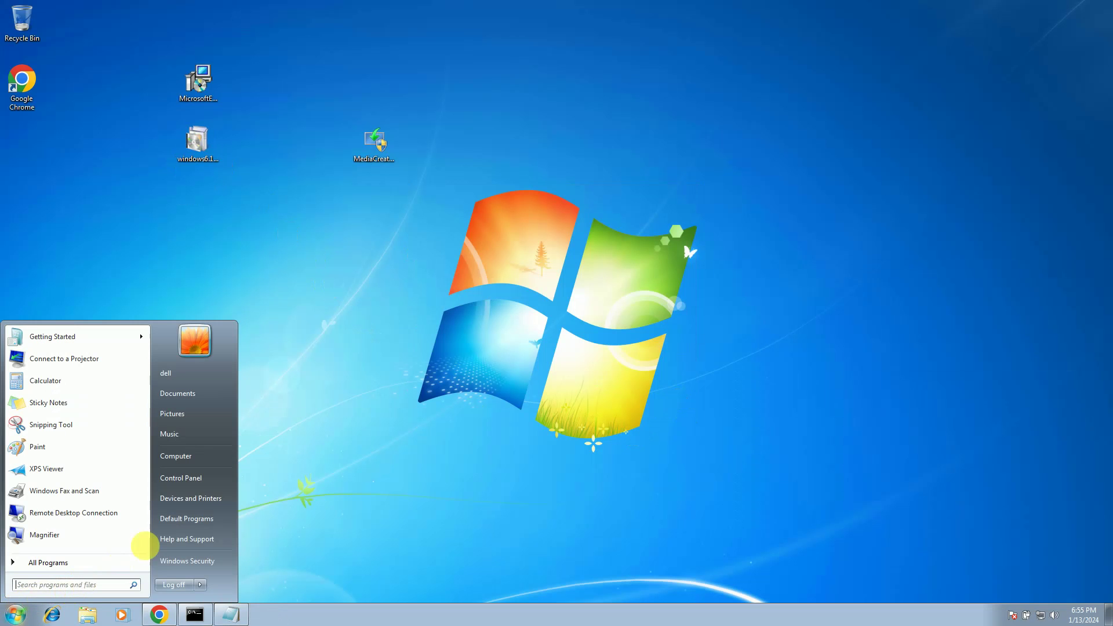
pyautogui.click(192, 478)
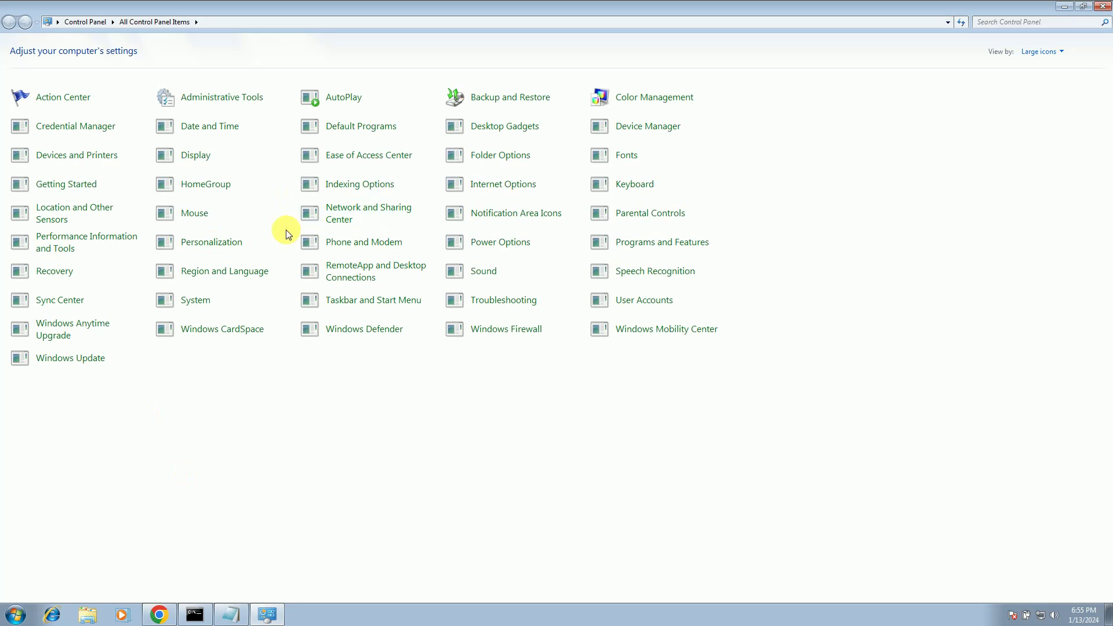
pyautogui.click(1033, 52)
pyautogui.click(1052, 86)
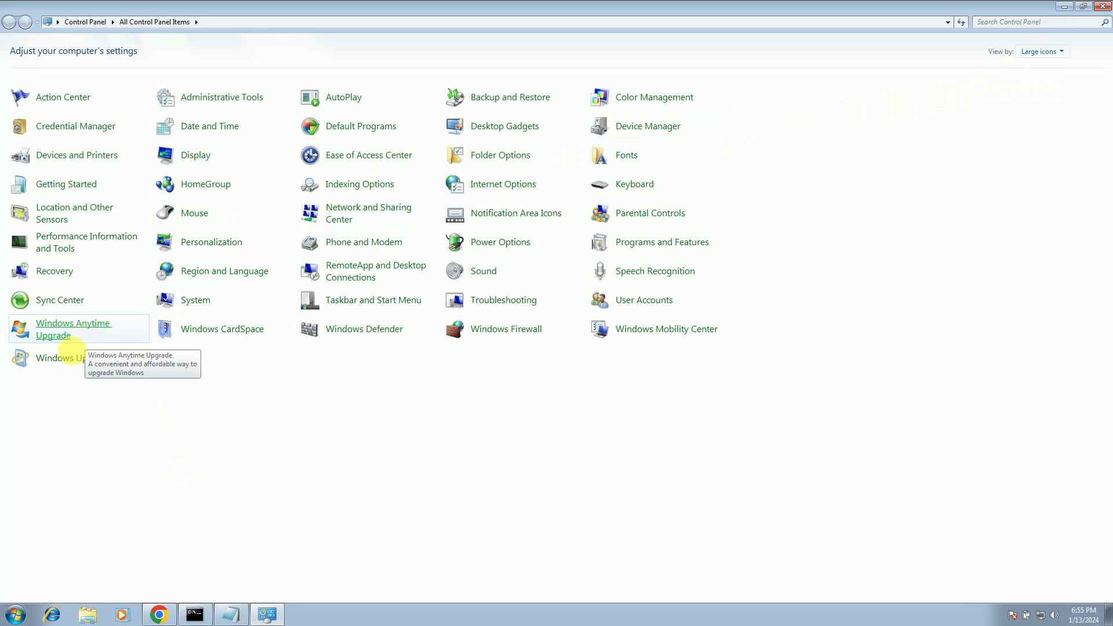
pyautogui.click(68, 358)
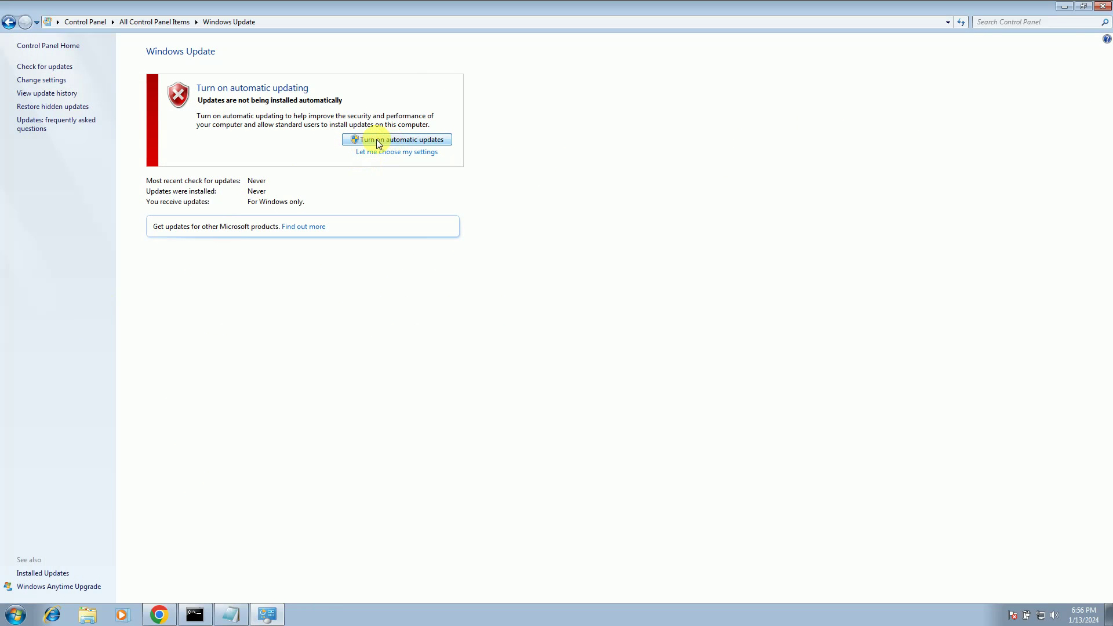
# Step: Turn on automatic updates, then close Windows Update after the 80072EFE error
pyautogui.click(395, 143)
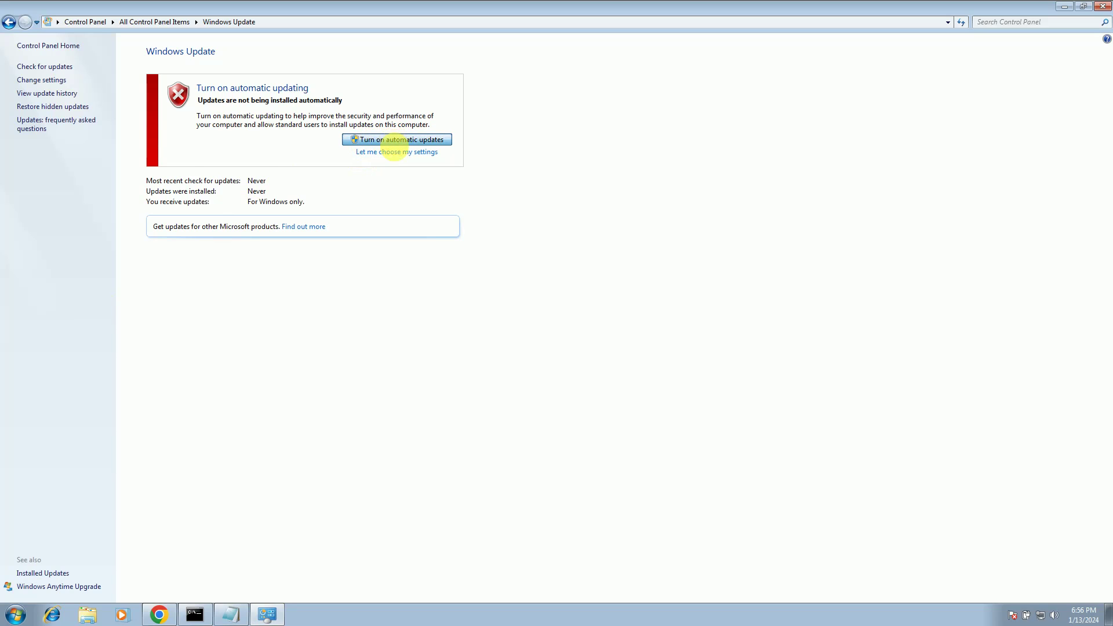
pyautogui.click(377, 139)
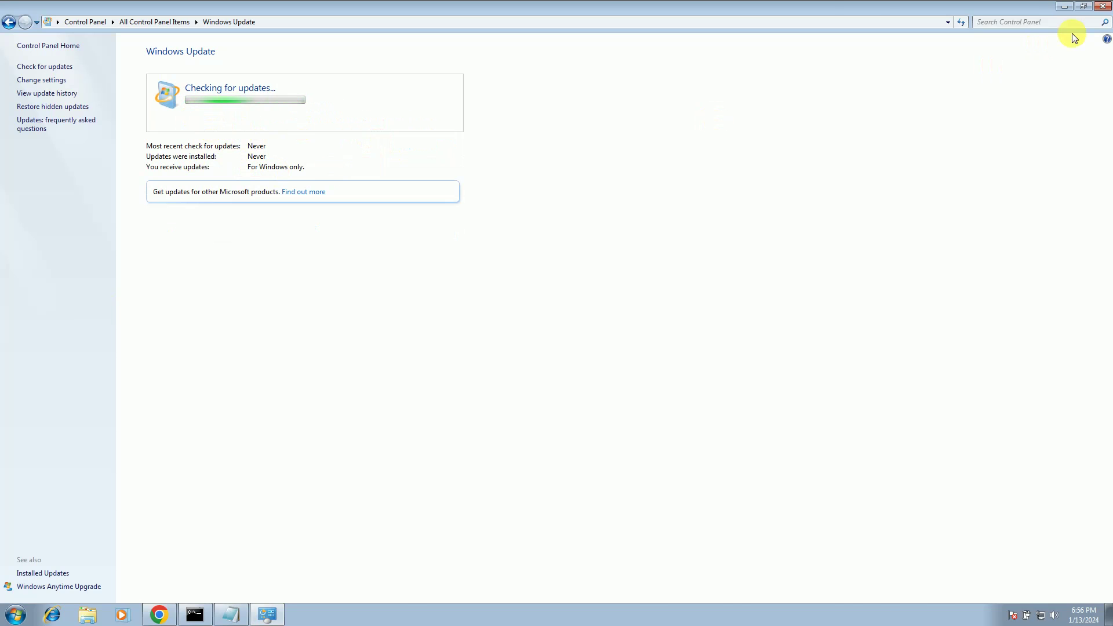
pyautogui.click(1065, 6)
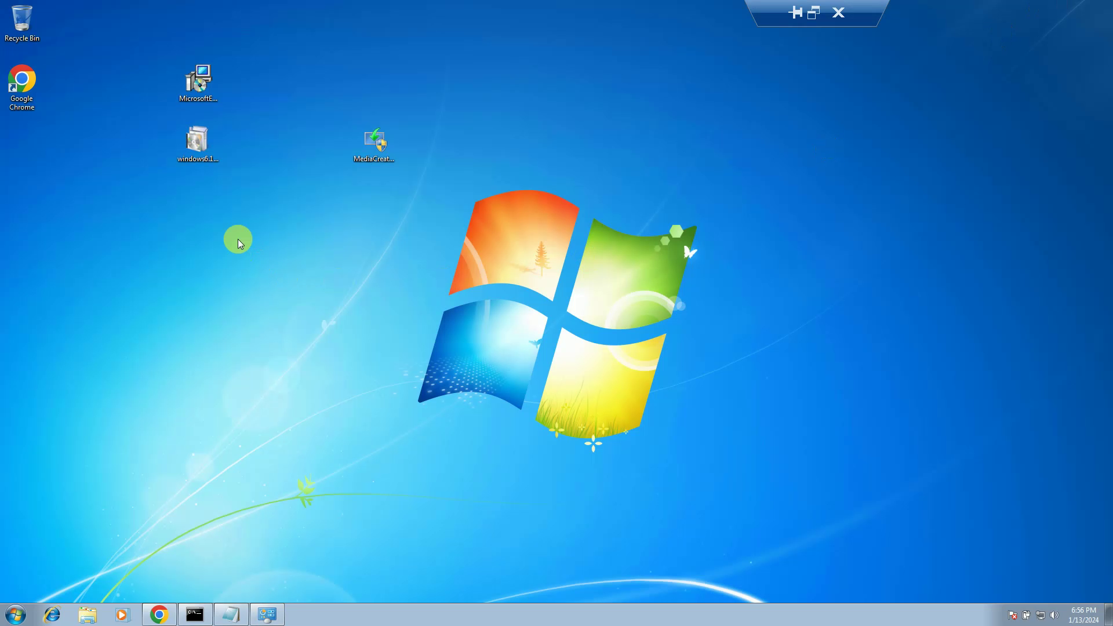
pyautogui.click(189, 150)
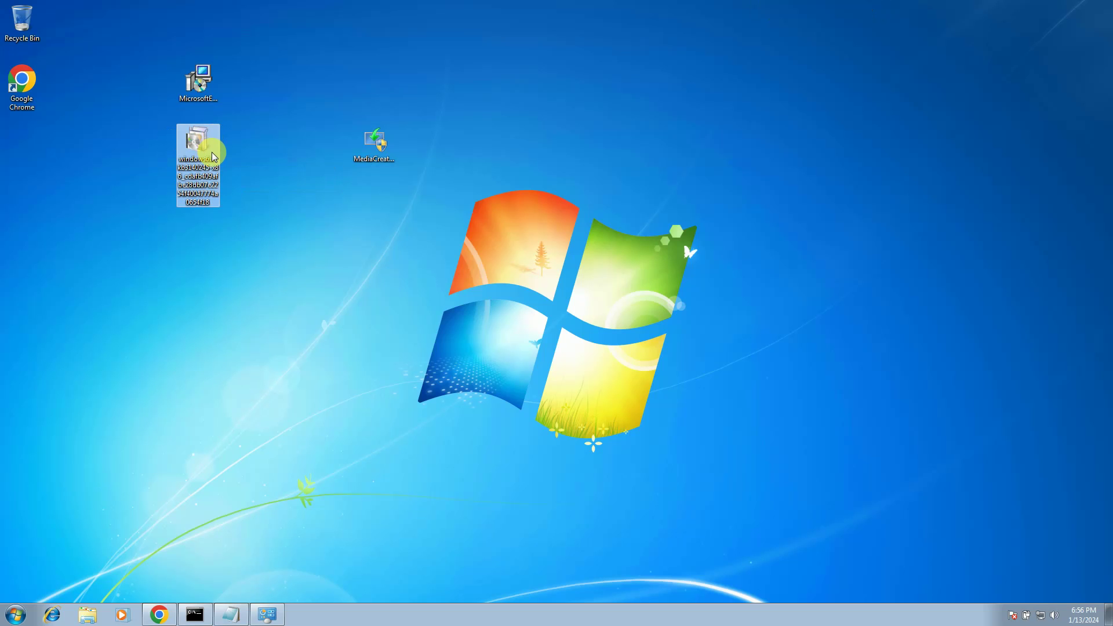
pyautogui.click(266, 615)
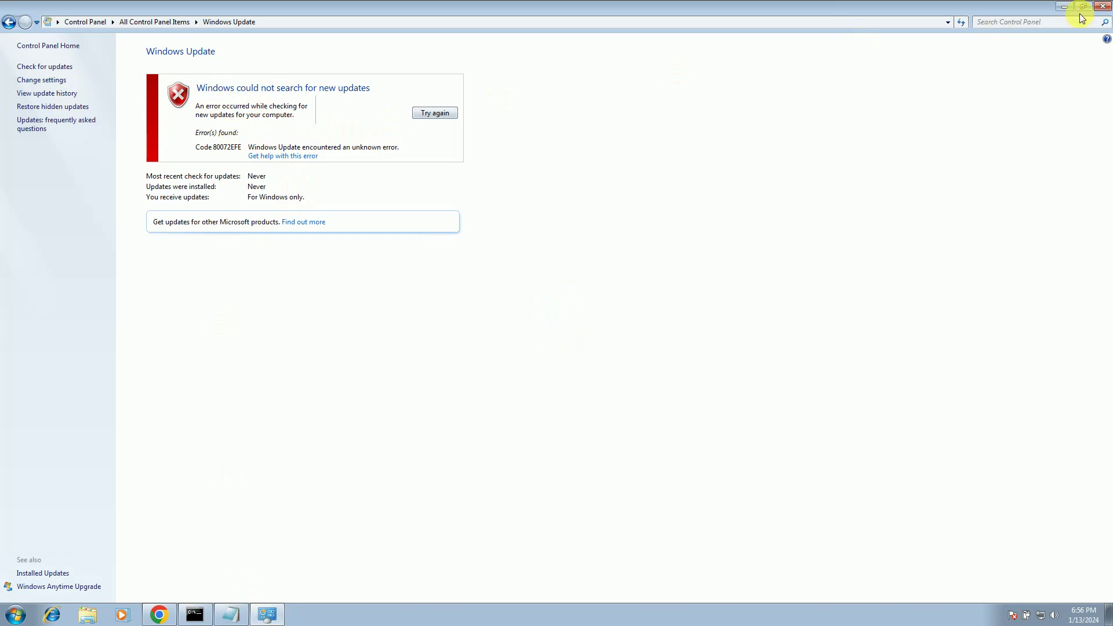
pyautogui.click(1101, 7)
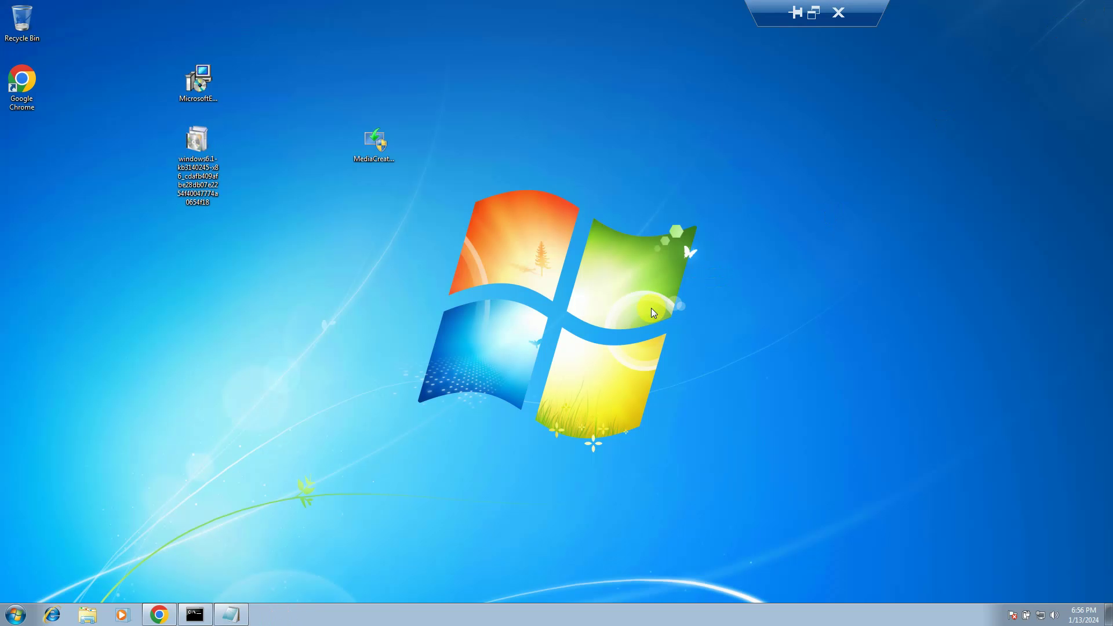
# Step: Launch the KB3140245 .msu installer and confirm installing Update for Windows (KB3140245)
pyautogui.click(196, 158)
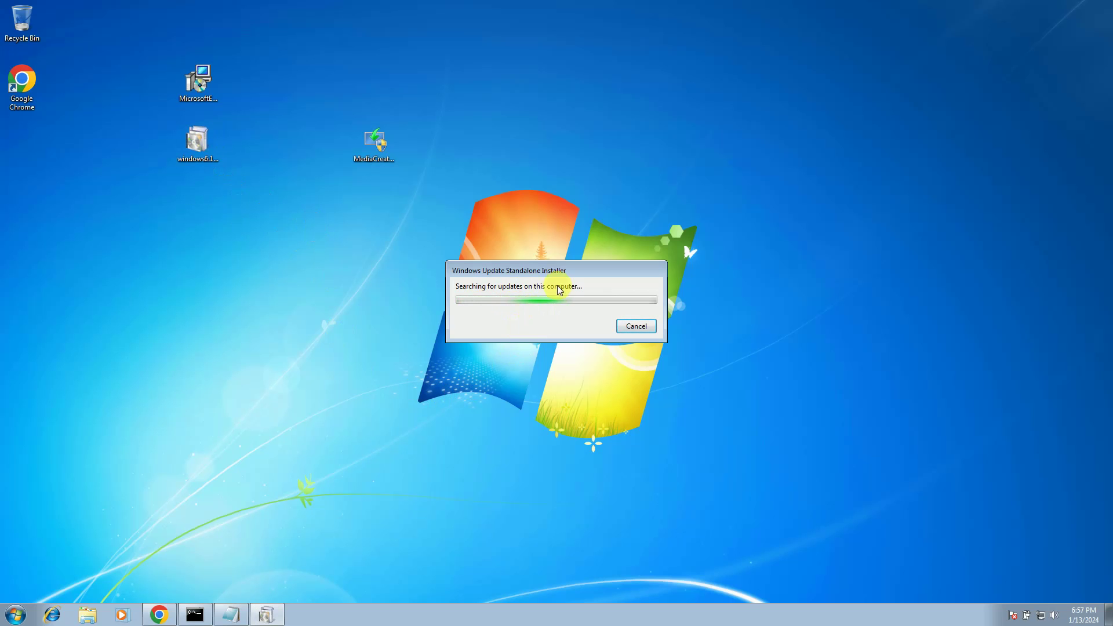
pyautogui.moveTo(572, 264); pyautogui.dragTo(525, 236)
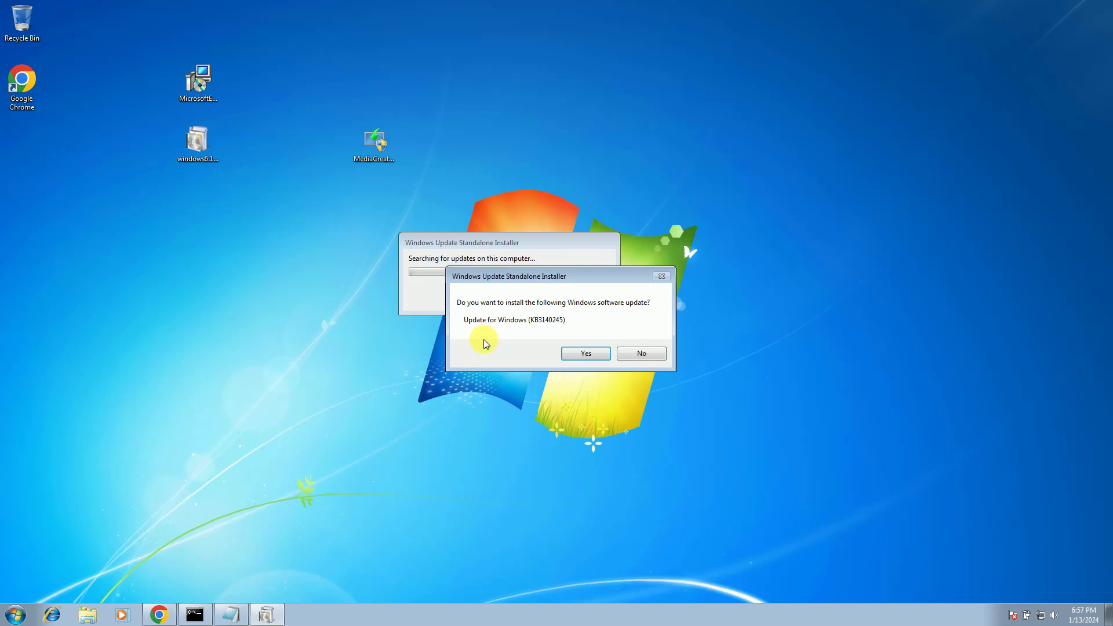
pyautogui.click(582, 353)
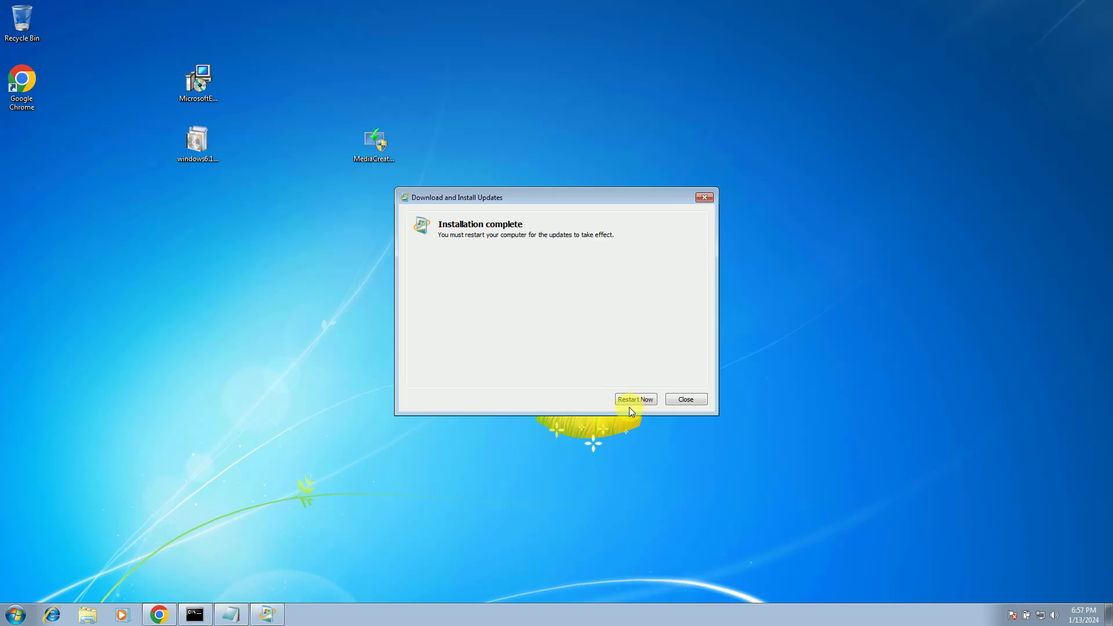
pyautogui.click(203, 156)
# Step: Restart Now and force the restart despite open programs
pyautogui.click(631, 401)
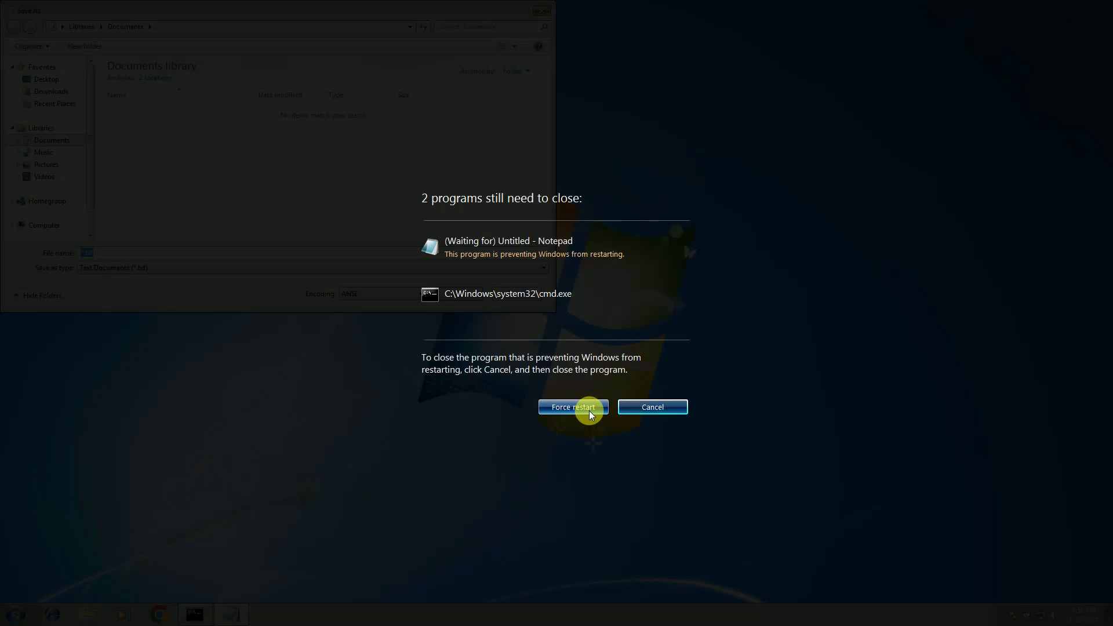
pyautogui.click(589, 411)
pyautogui.click(552, 409)
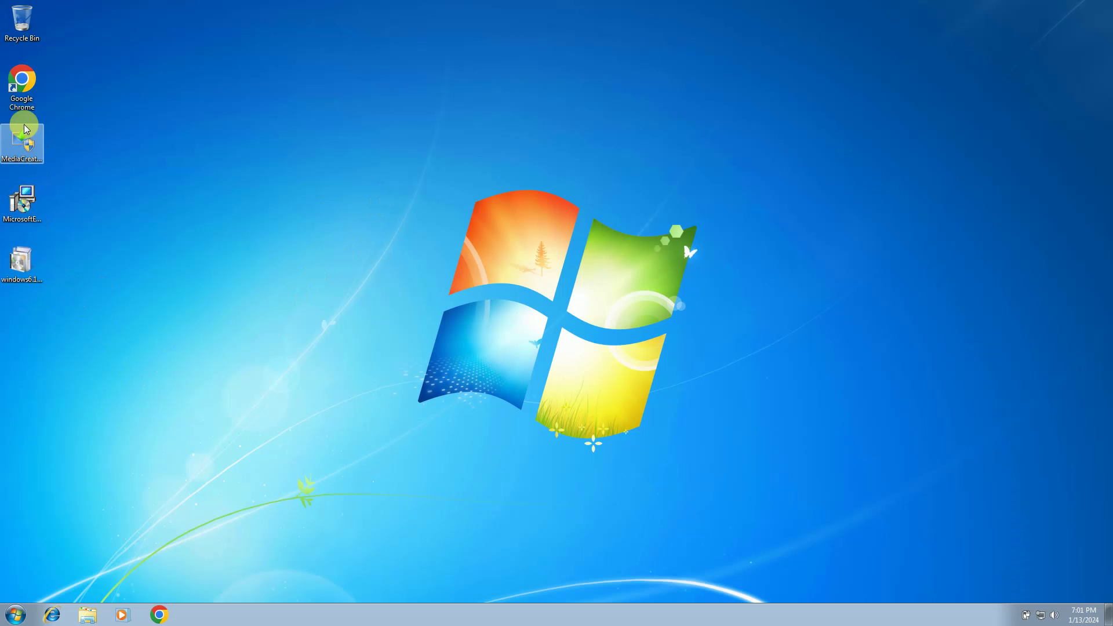
# Step: Drag MediaCreationTool22H2 onto the desktop and run it as administrator, approving the UAC prompt
pyautogui.moveTo(62, 150); pyautogui.dragTo(235, 140)
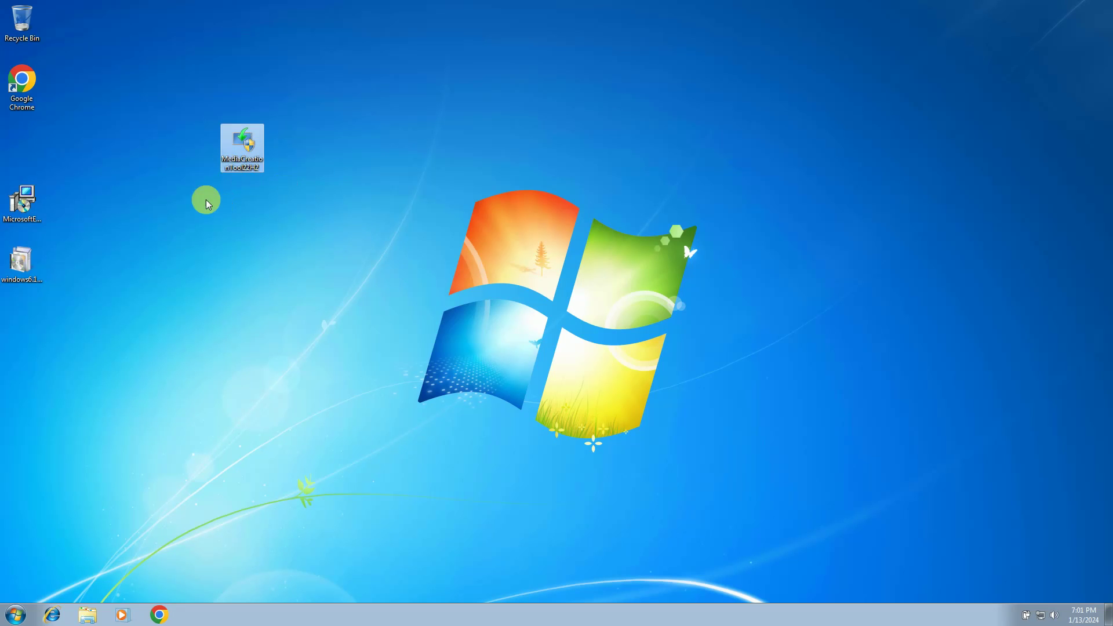
pyautogui.rightClick(240, 156)
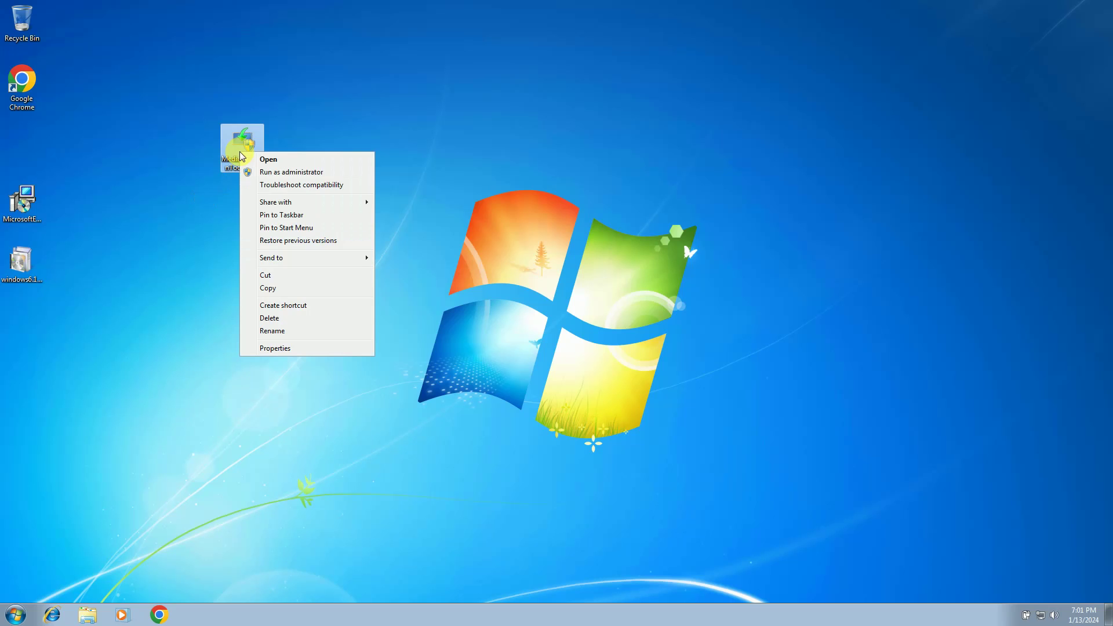
pyautogui.click(305, 172)
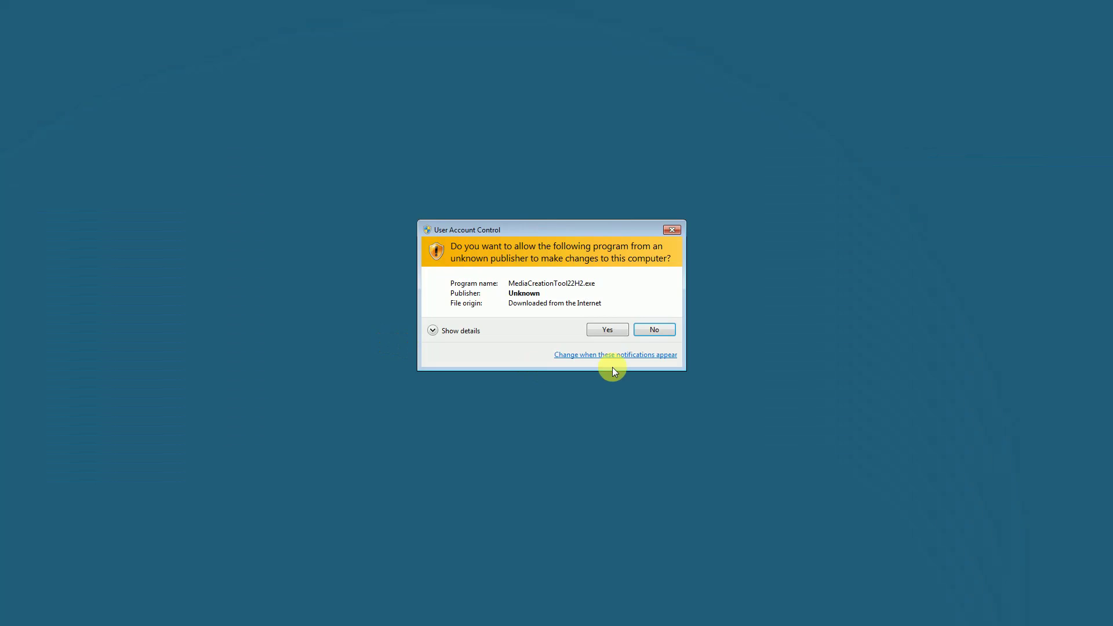
pyautogui.click(609, 330)
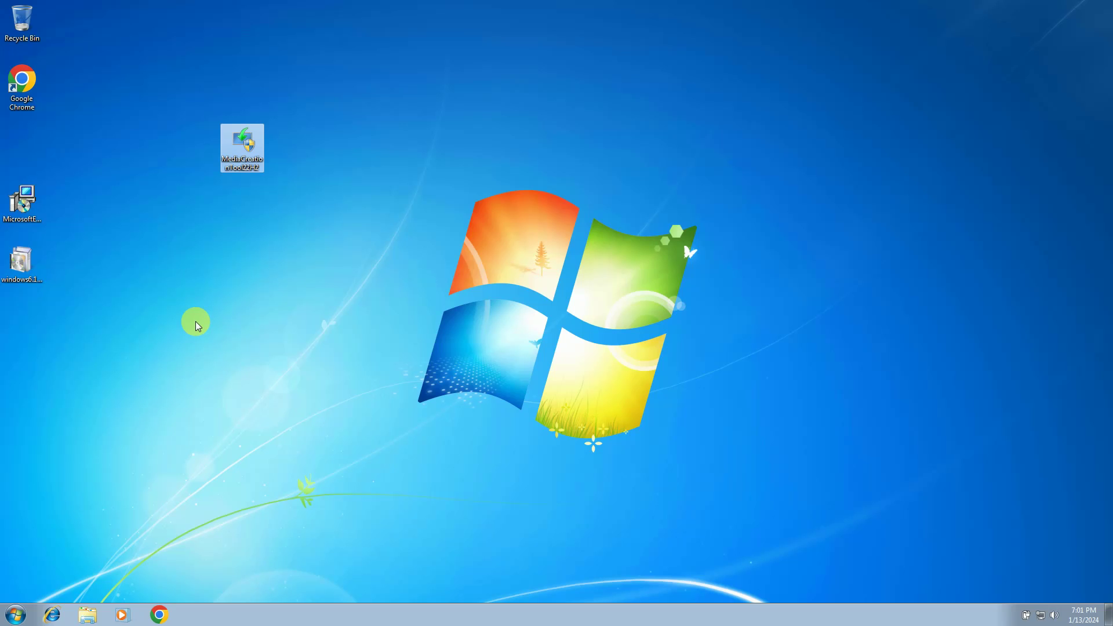
# Step: Google 'windows 10 download' in Chrome, open Microsoft's Download Windows 10 page, and choose Download tool now
pyautogui.click(28, 90)
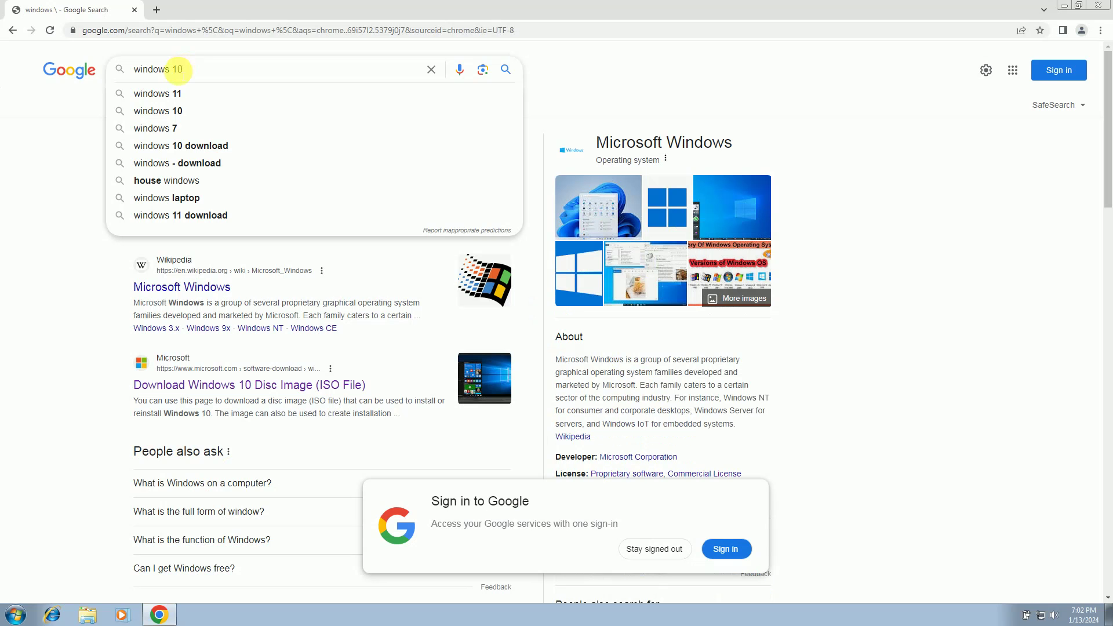
pyautogui.write('0')
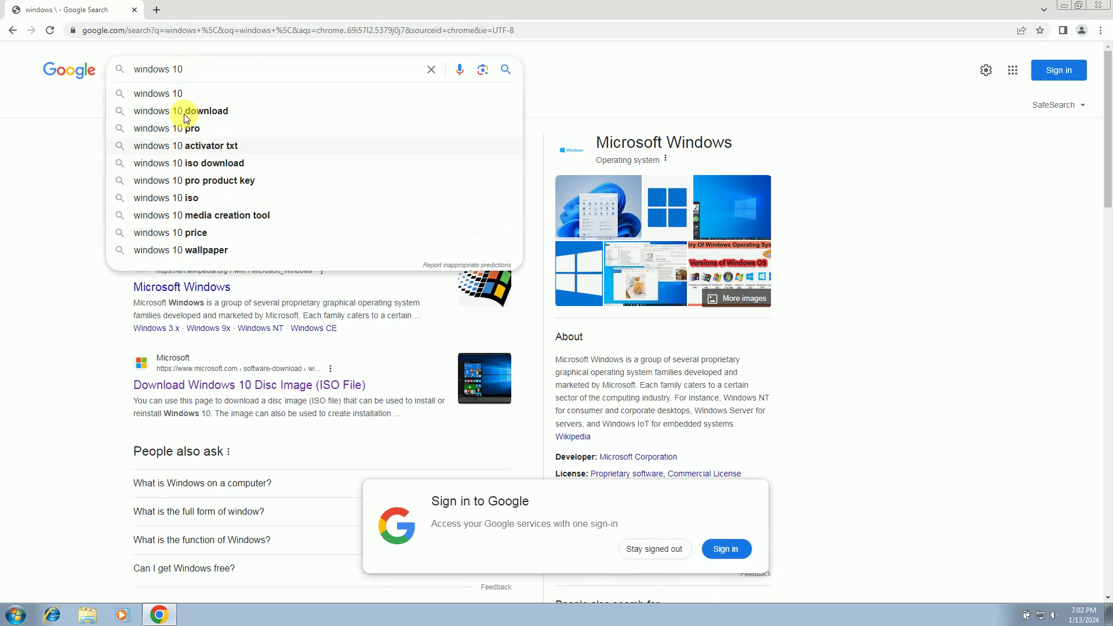
pyautogui.click(186, 115)
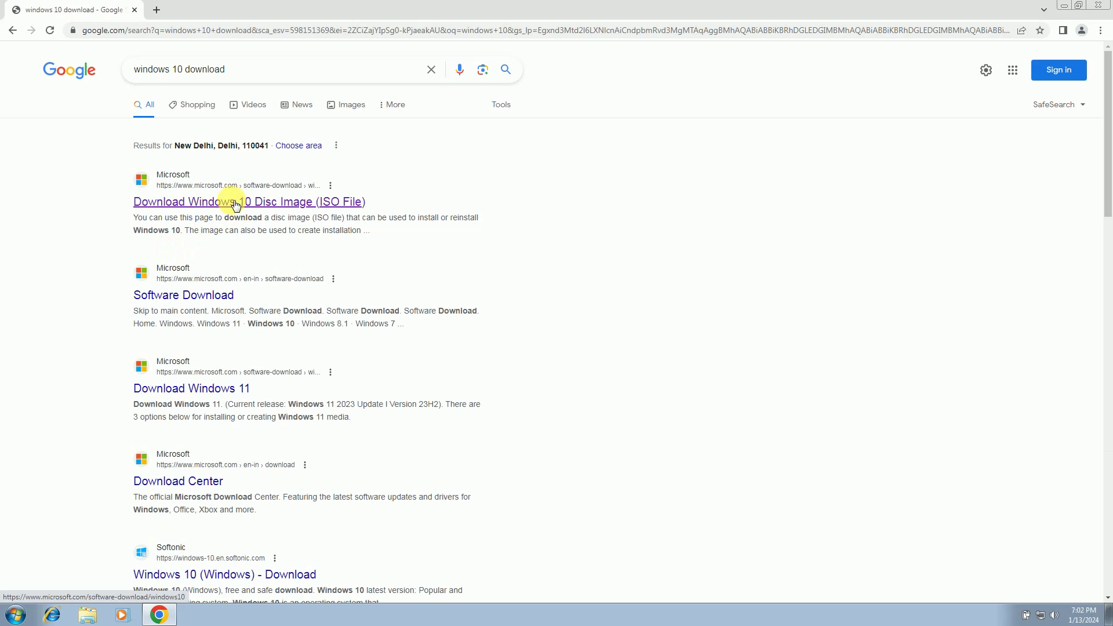
pyautogui.click(236, 205)
pyautogui.scroll(-2, 266, 384)
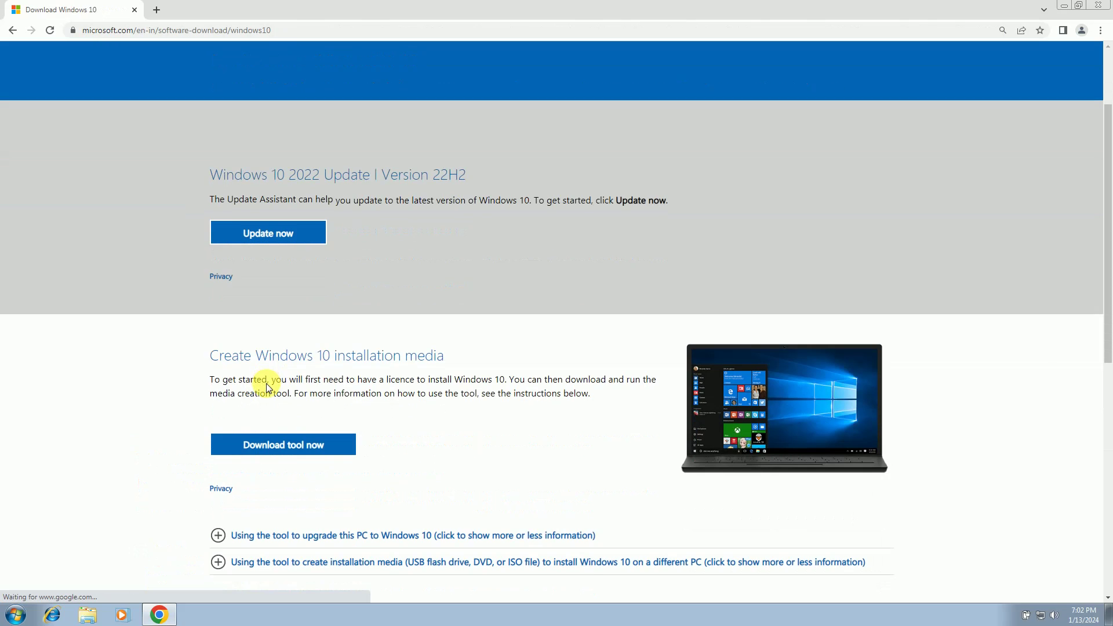
pyautogui.scroll(1, 333, 409)
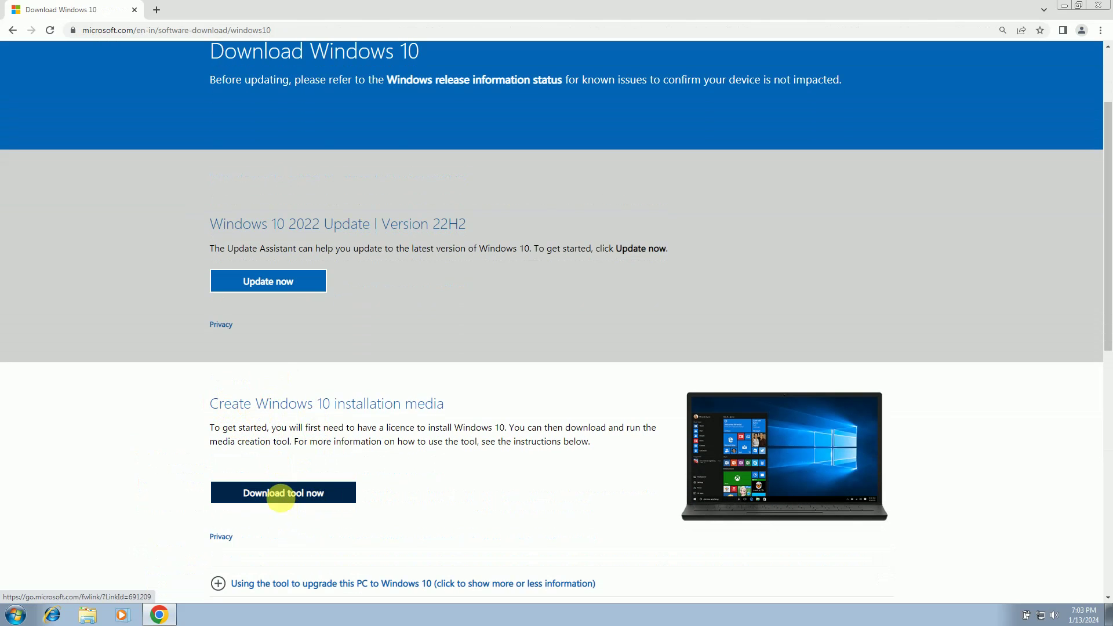
pyautogui.click(317, 487)
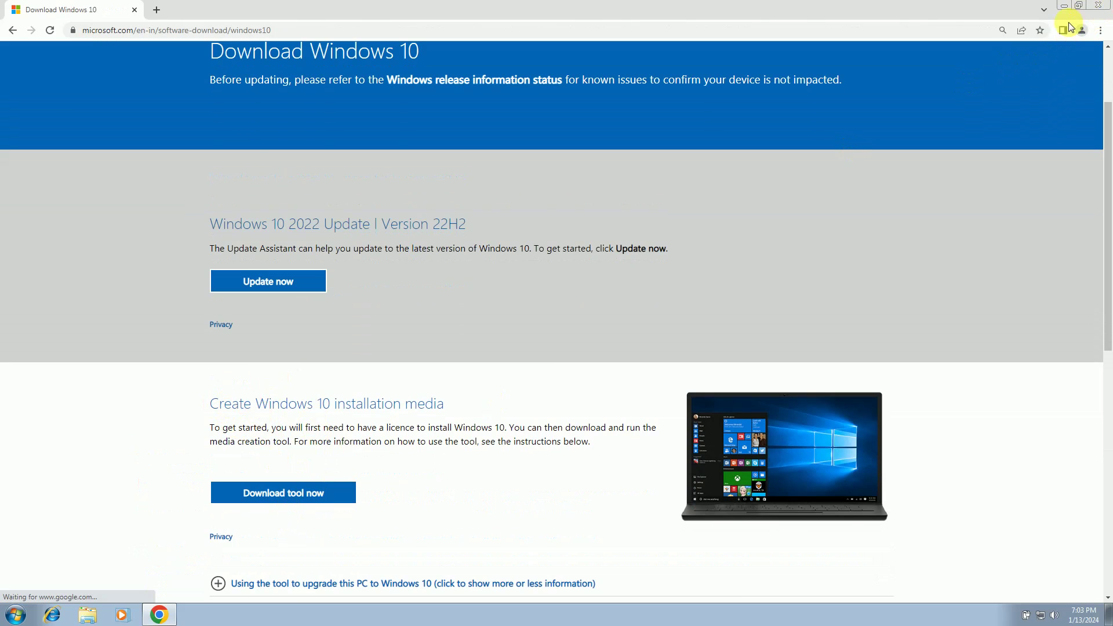